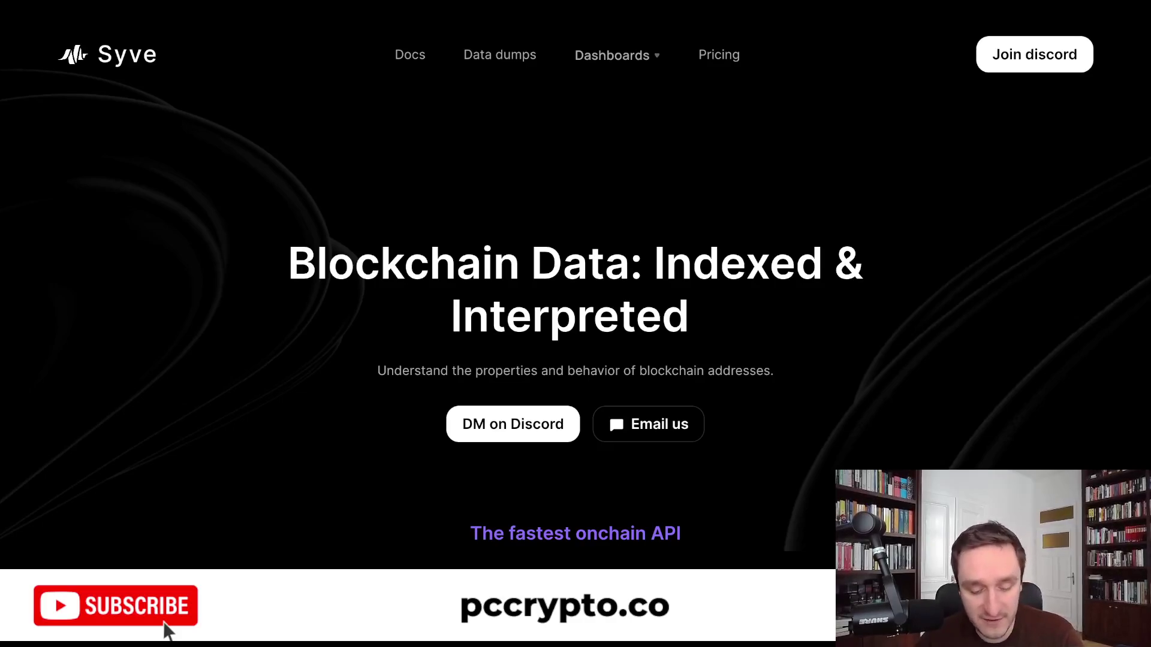
{"action": "scroll", "coordinate": [576, 302], "scroll_direction": "down", "scroll_amount": 1}
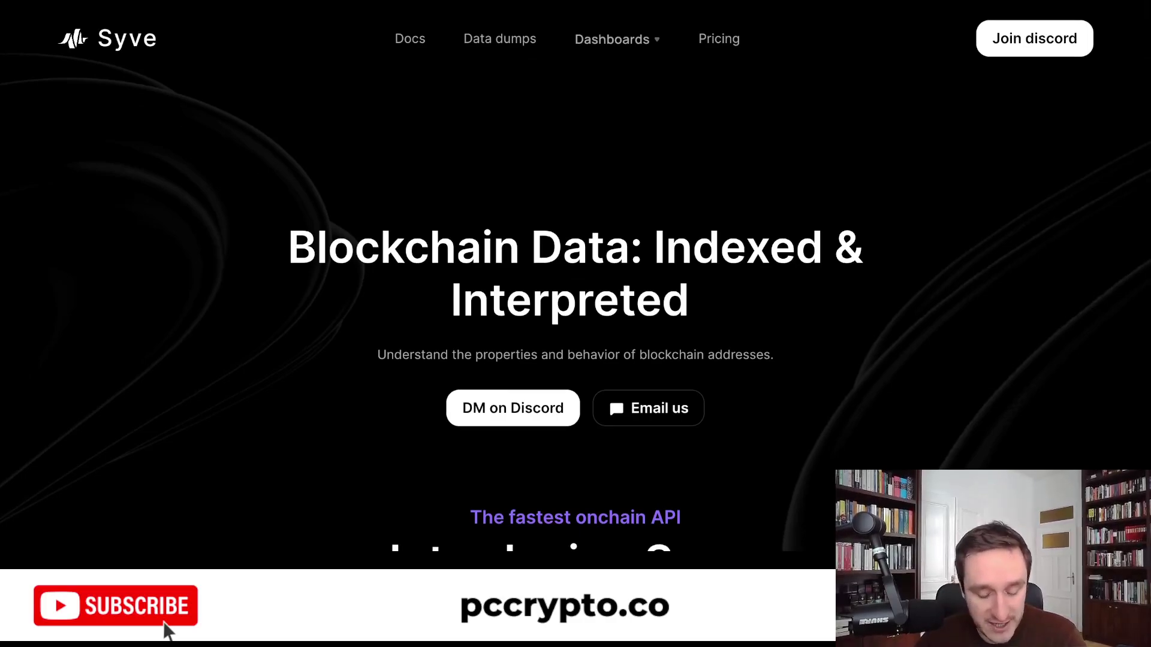
{"action": "scroll", "coordinate": [576, 276], "scroll_direction": "up", "scroll_amount": 1}
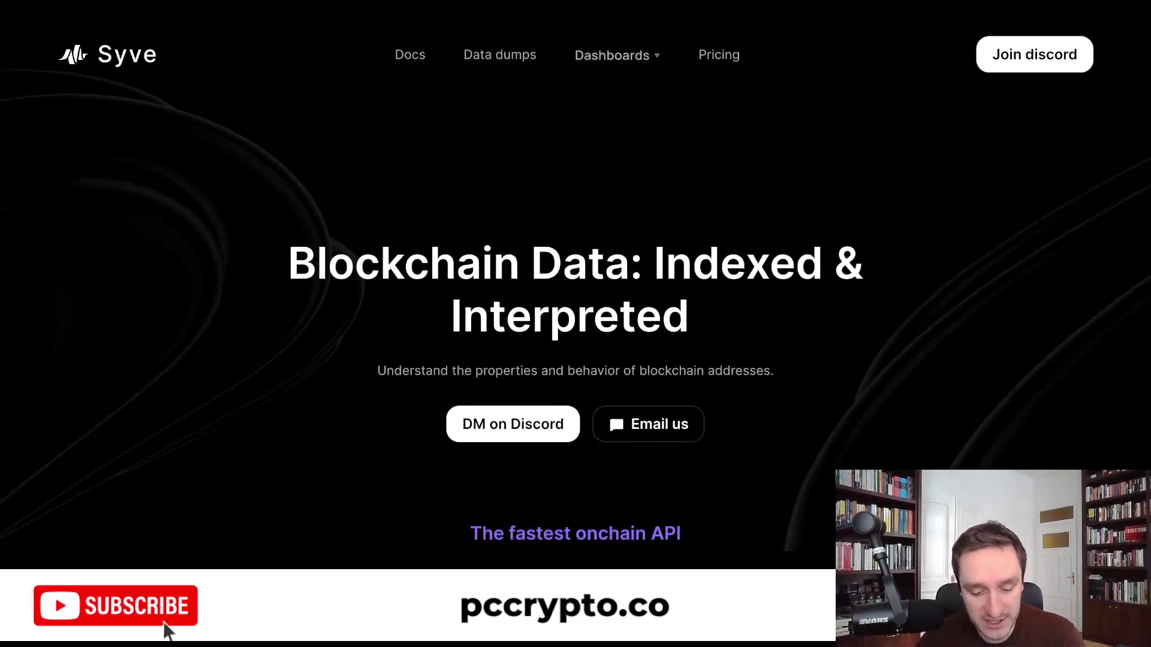
{"action": "scroll", "coordinate": [576, 276], "scroll_direction": "down", "scroll_amount": 3}
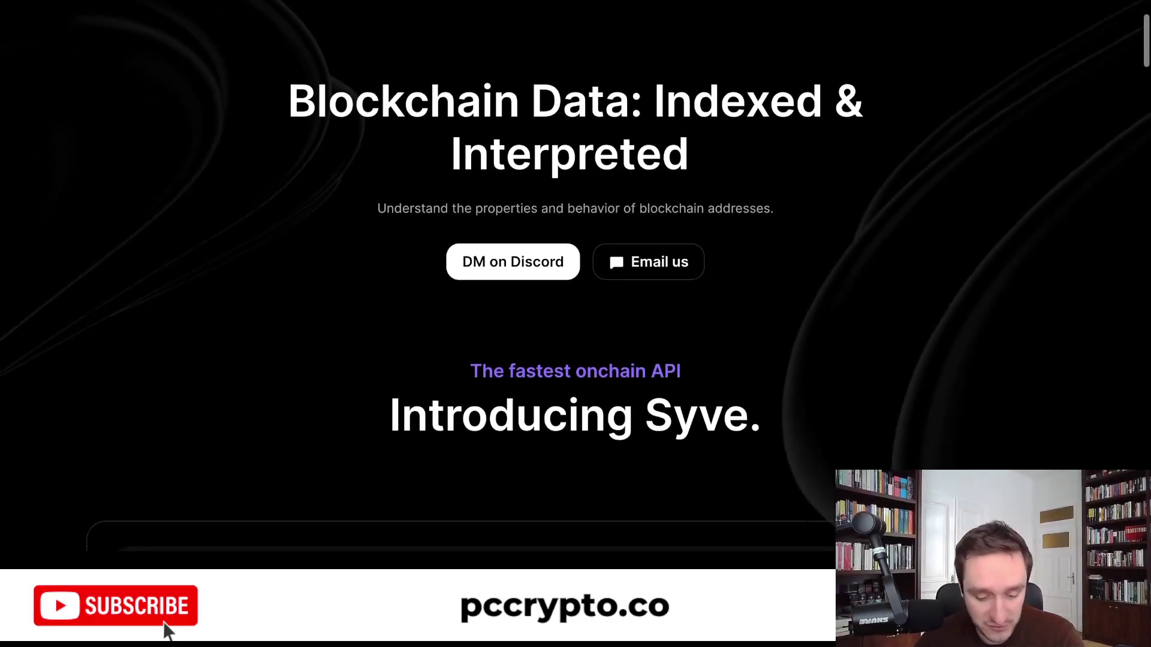
{"action": "scroll", "coordinate": [576, 275], "scroll_direction": "down", "scroll_amount": 3}
{"action": "scroll", "coordinate": [575, 276], "scroll_direction": "up", "scroll_amount": 3}
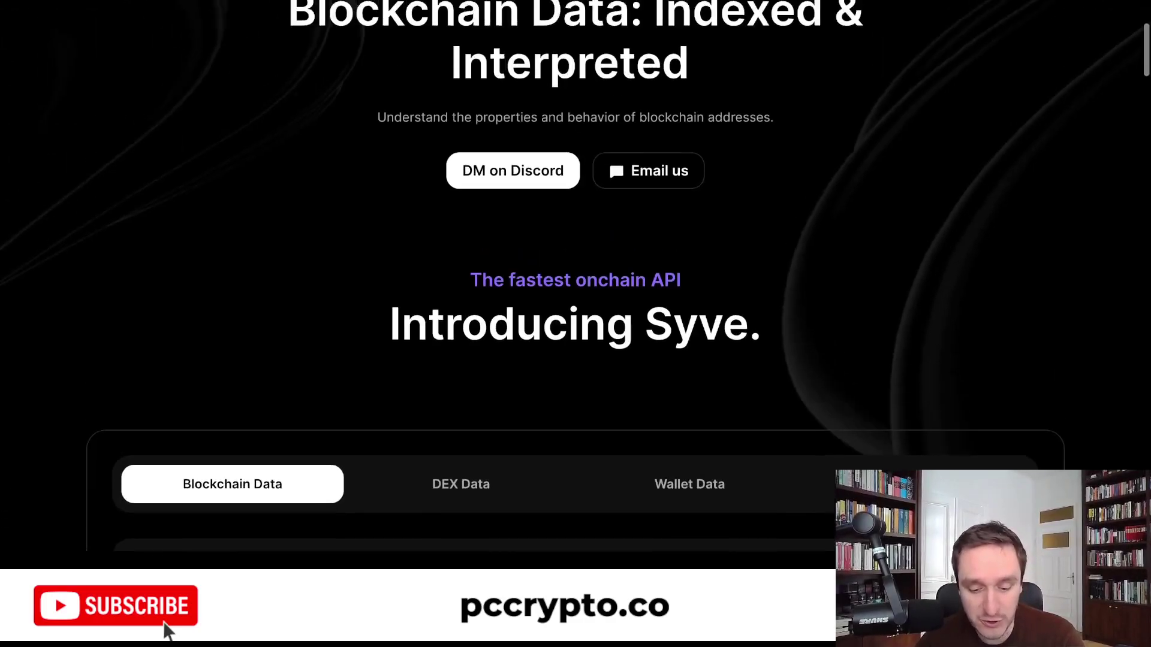
{"action": "scroll", "coordinate": [576, 275], "scroll_direction": "down", "scroll_amount": 5}
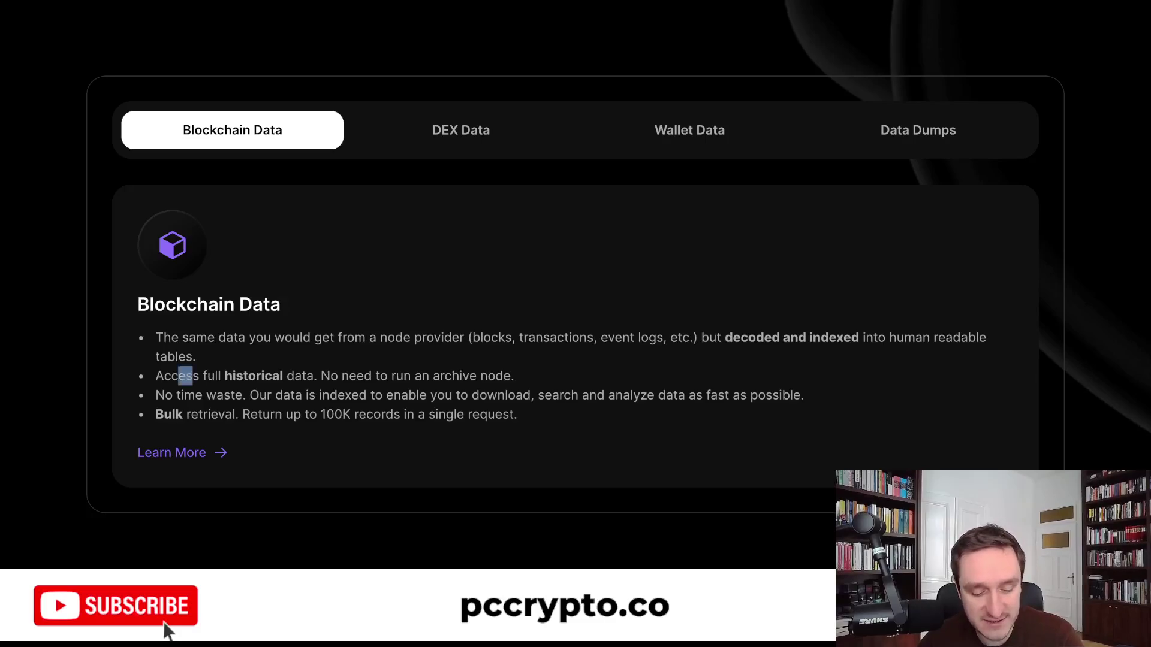
Highlight the full historical data claim and show the Wallet Data feature description.
{"action": "left_click_drag", "start_coordinate": [178, 376], "coordinate": [404, 376]}
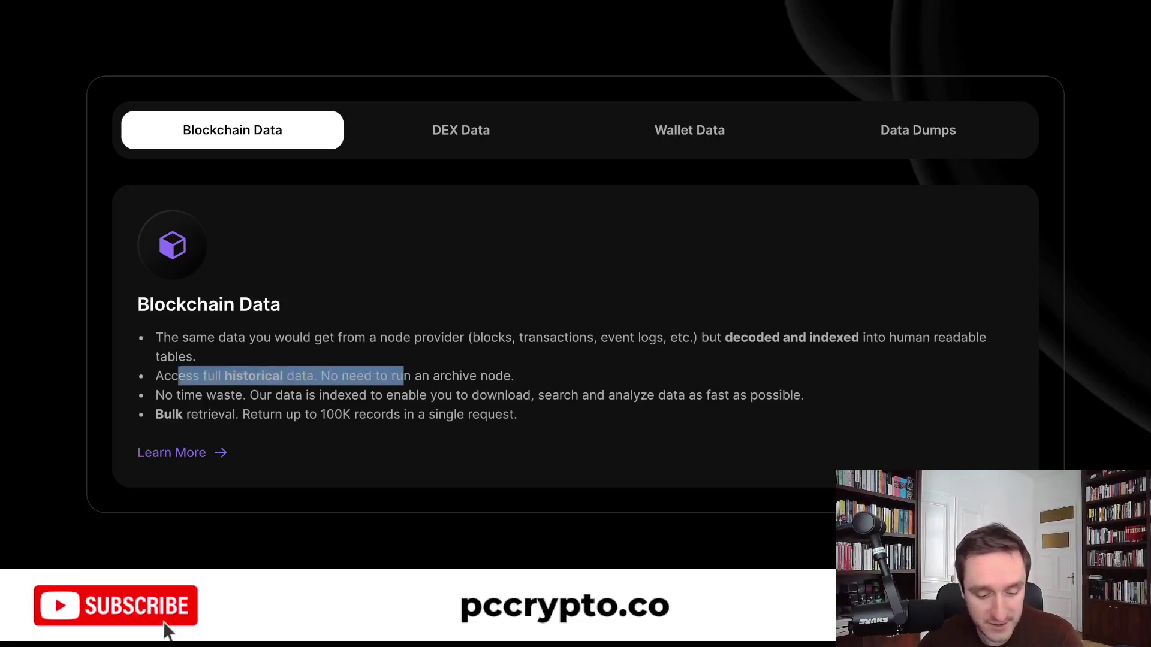
{"action": "left_click", "coordinate": [690, 130]}
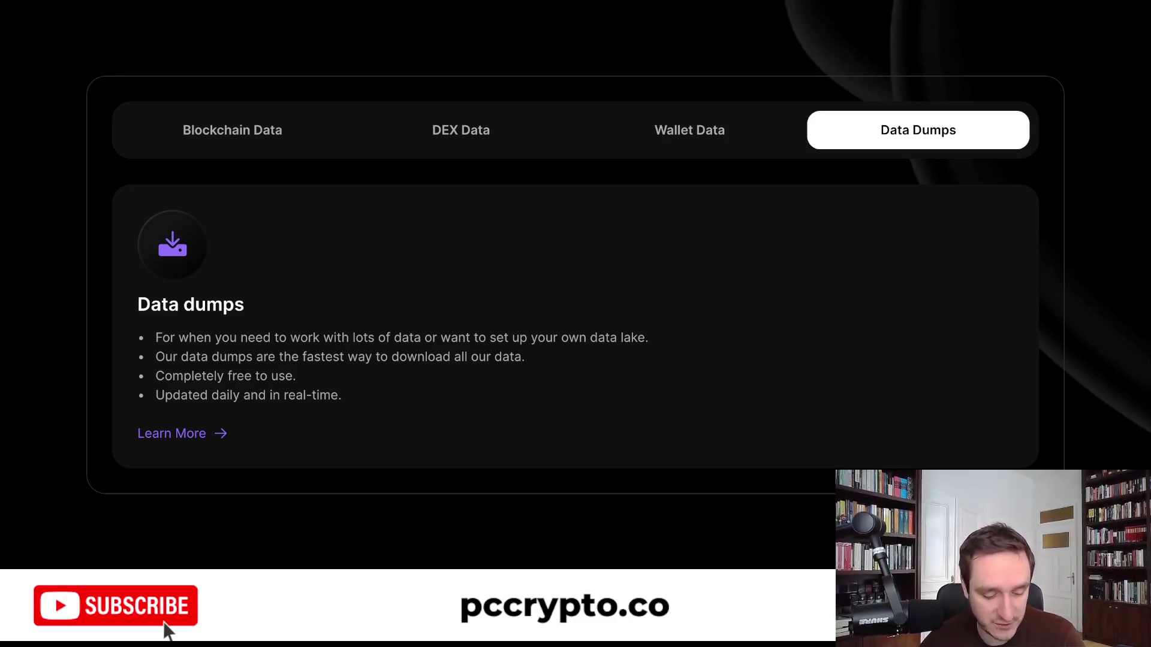
{"action": "scroll", "coordinate": [575, 325], "scroll_direction": "down", "scroll_amount": 6}
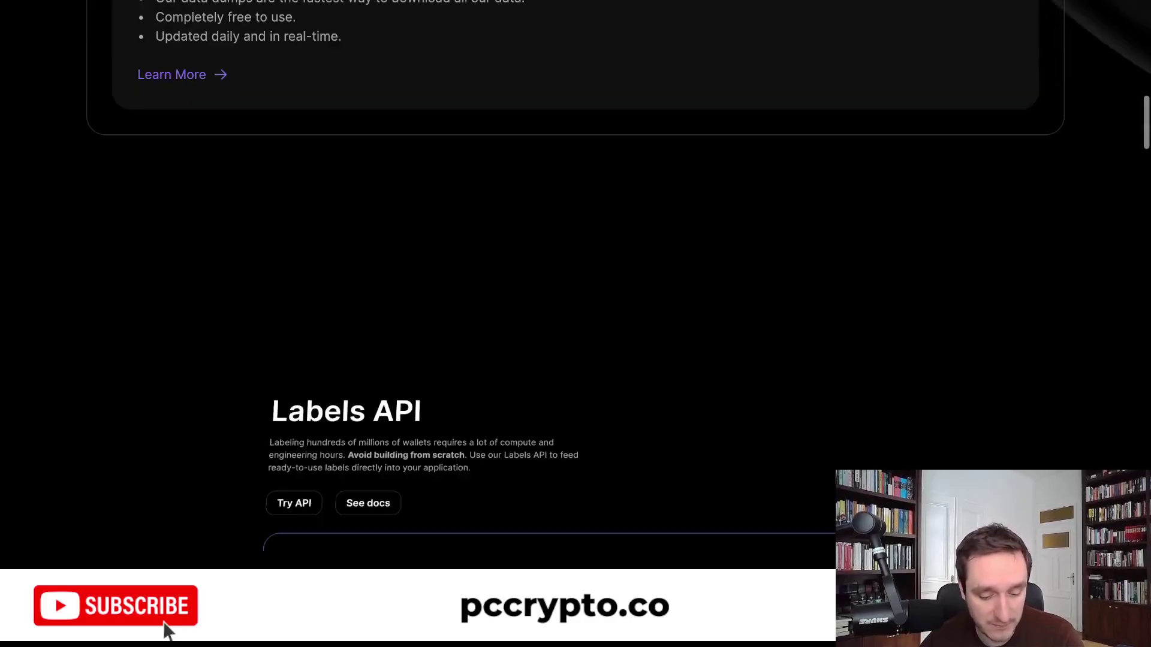
{"action": "scroll", "coordinate": [575, 360], "scroll_direction": "down", "scroll_amount": 3}
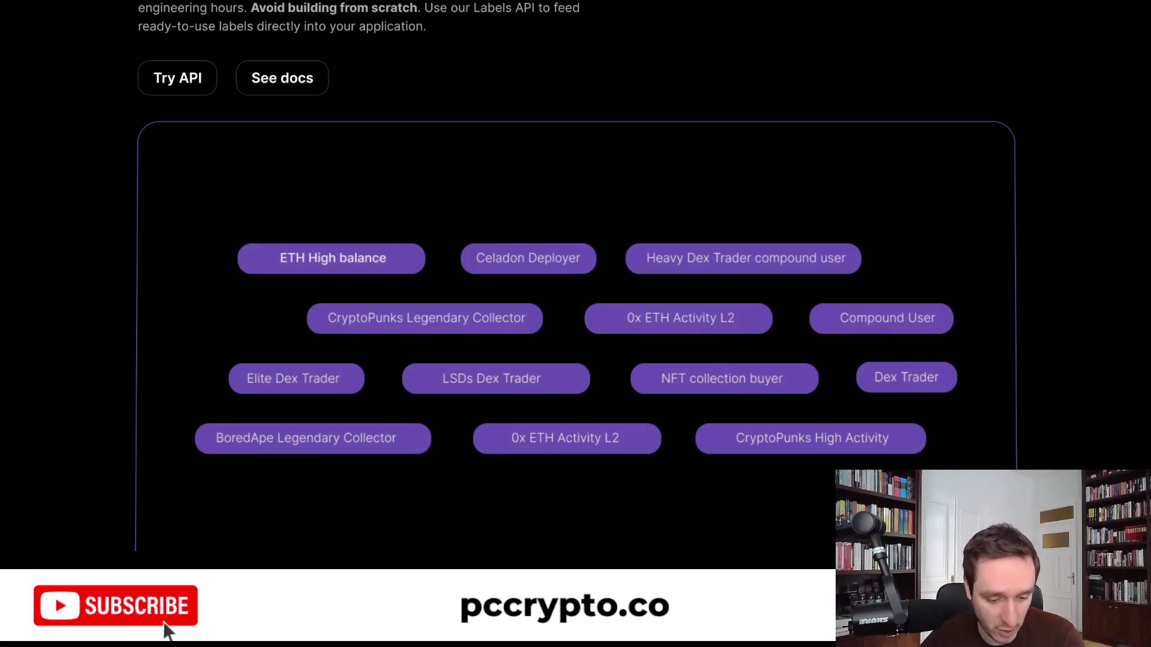
{"action": "scroll", "coordinate": [576, 270], "scroll_direction": "down", "scroll_amount": 5}
{"action": "scroll", "coordinate": [575, 270], "scroll_direction": "down", "scroll_amount": 5}
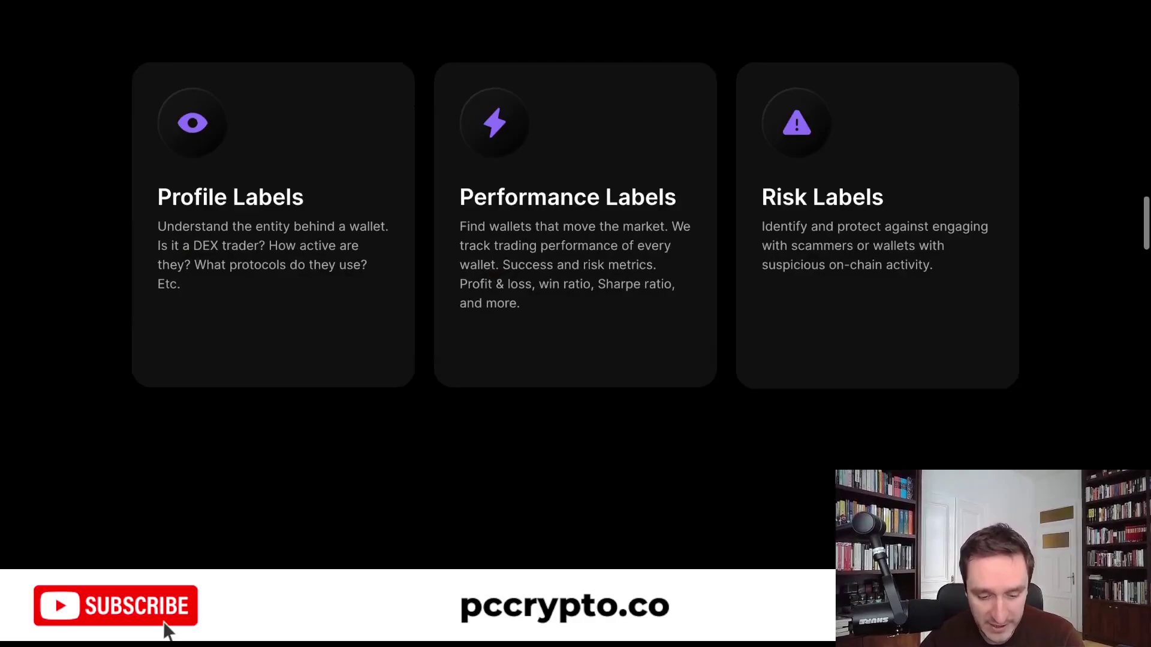
{"action": "scroll", "coordinate": [576, 226], "scroll_direction": "down", "scroll_amount": 2}
{"action": "scroll", "coordinate": [576, 225], "scroll_direction": "up", "scroll_amount": 2}
{"action": "scroll", "coordinate": [576, 225], "scroll_direction": "down", "scroll_amount": 1}
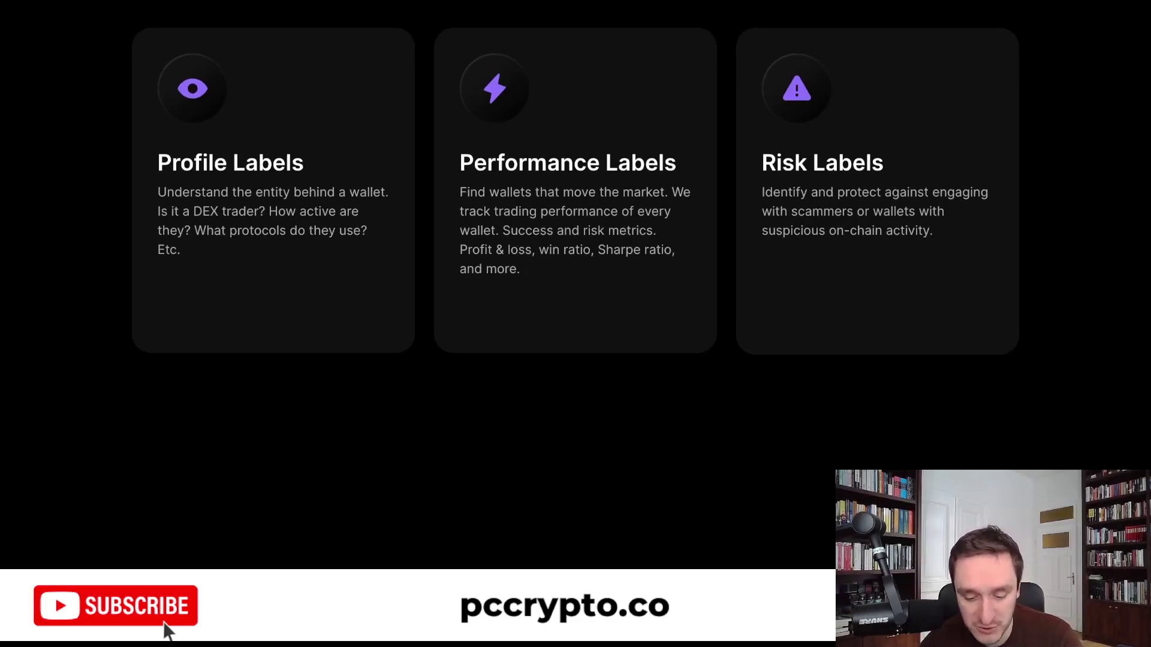
{"action": "scroll", "coordinate": [576, 270], "scroll_direction": "down", "scroll_amount": 2}
{"action": "scroll", "coordinate": [576, 270], "scroll_direction": "down", "scroll_amount": 2}
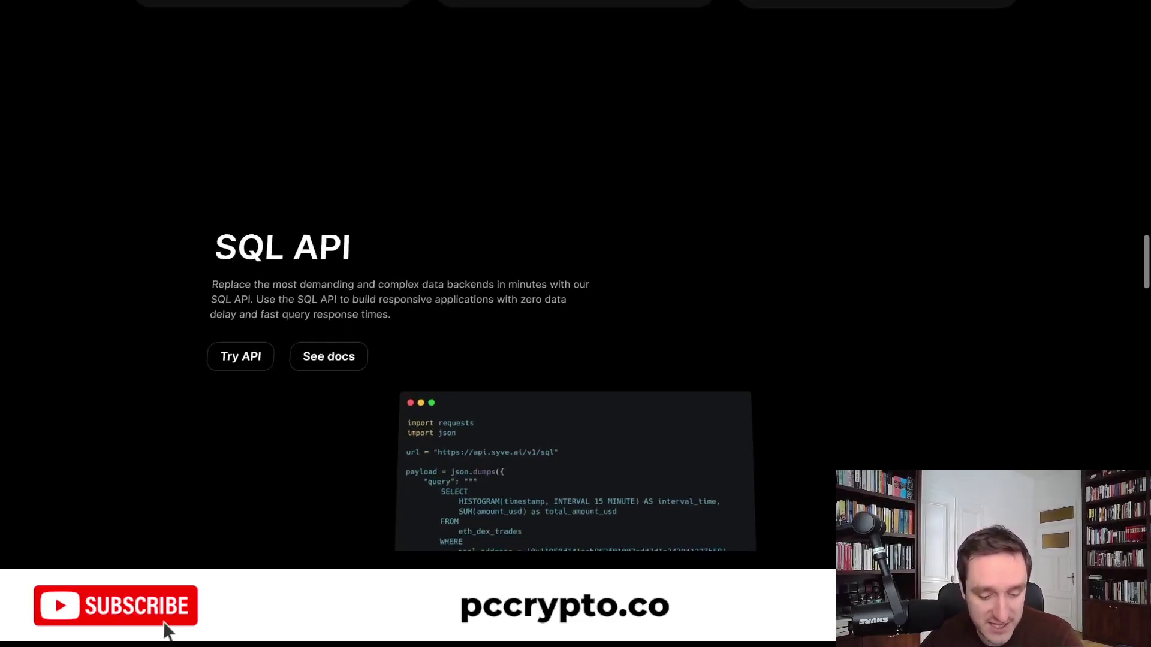
{"action": "scroll", "coordinate": [576, 270], "scroll_direction": "down", "scroll_amount": 3}
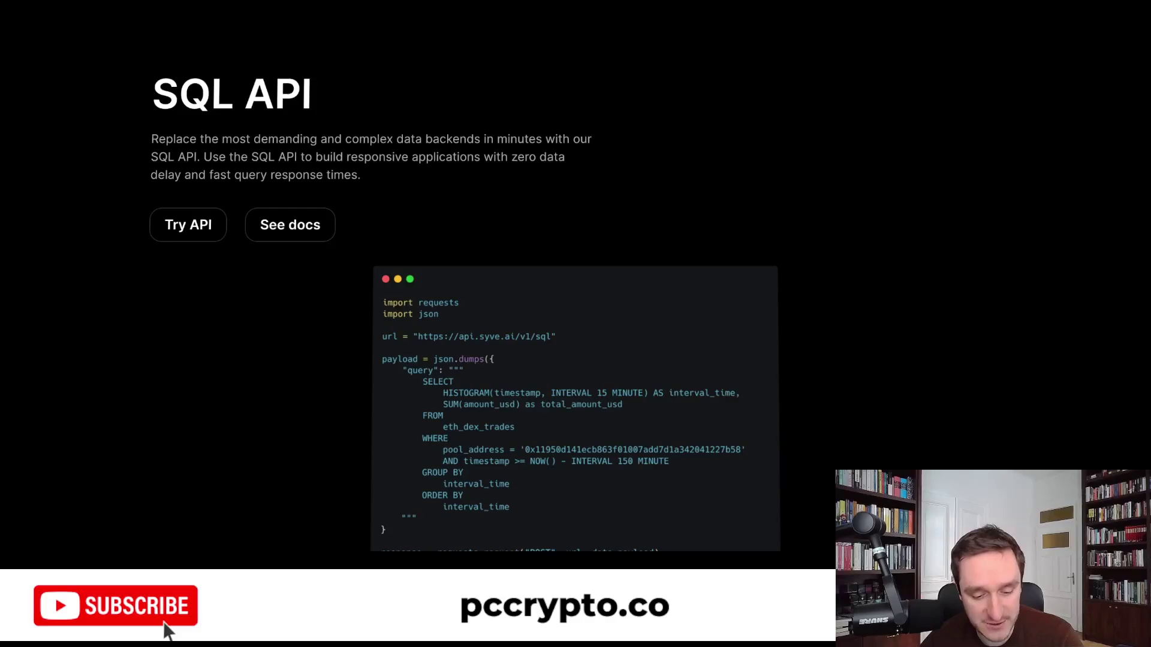
{"action": "scroll", "coordinate": [576, 360], "scroll_direction": "down", "scroll_amount": 1}
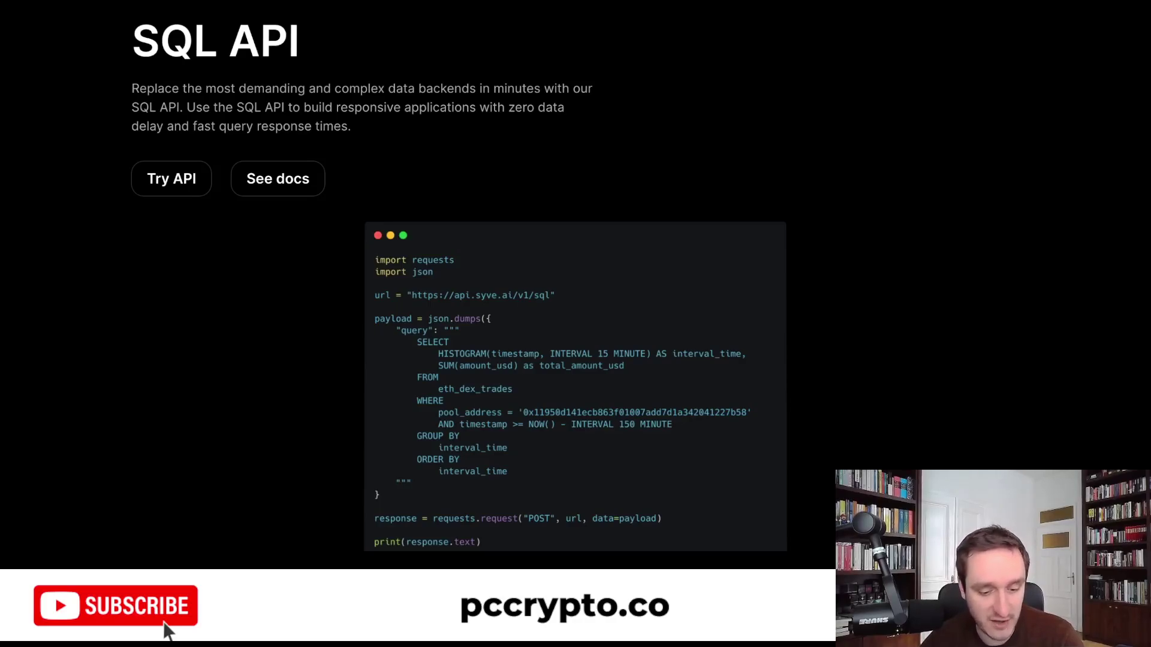
{"action": "scroll", "coordinate": [576, 360], "scroll_direction": "down", "scroll_amount": 2}
{"action": "scroll", "coordinate": [576, 359], "scroll_direction": "down", "scroll_amount": 5}
{"action": "scroll", "coordinate": [576, 361], "scroll_direction": "down", "scroll_amount": 3}
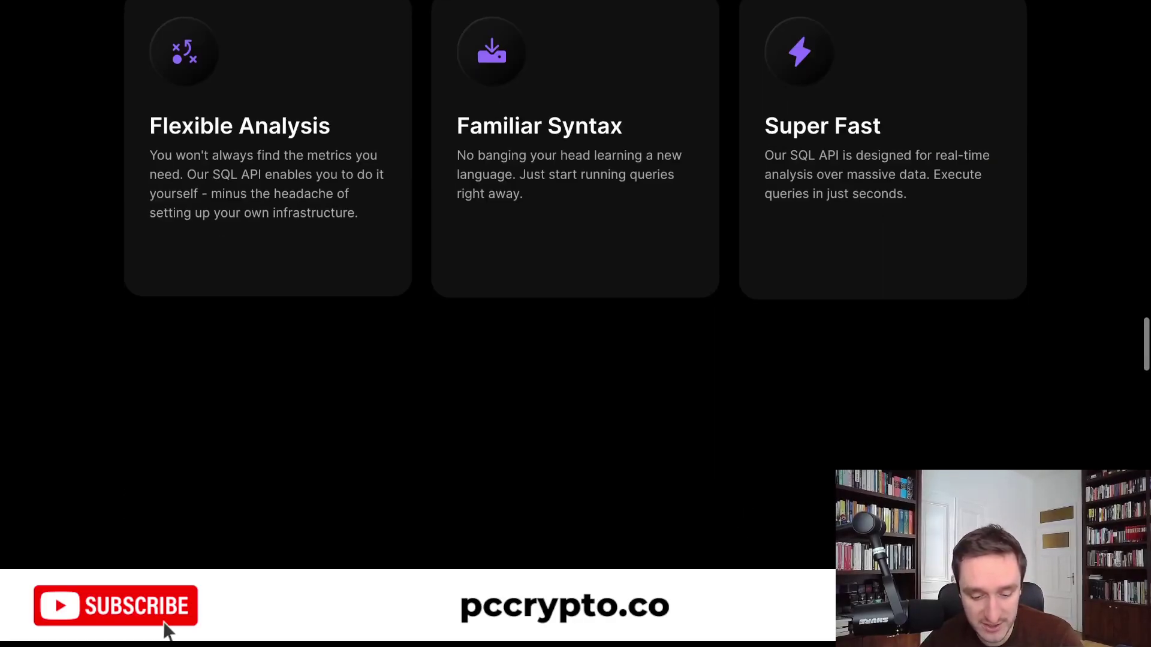
{"action": "scroll", "coordinate": [576, 324], "scroll_direction": "down", "scroll_amount": 3}
{"action": "scroll", "coordinate": [576, 324], "scroll_direction": "up", "scroll_amount": 4}
{"action": "scroll", "coordinate": [576, 324], "scroll_direction": "down", "scroll_amount": 3}
{"action": "scroll", "coordinate": [576, 324], "scroll_direction": "up", "scroll_amount": 3}
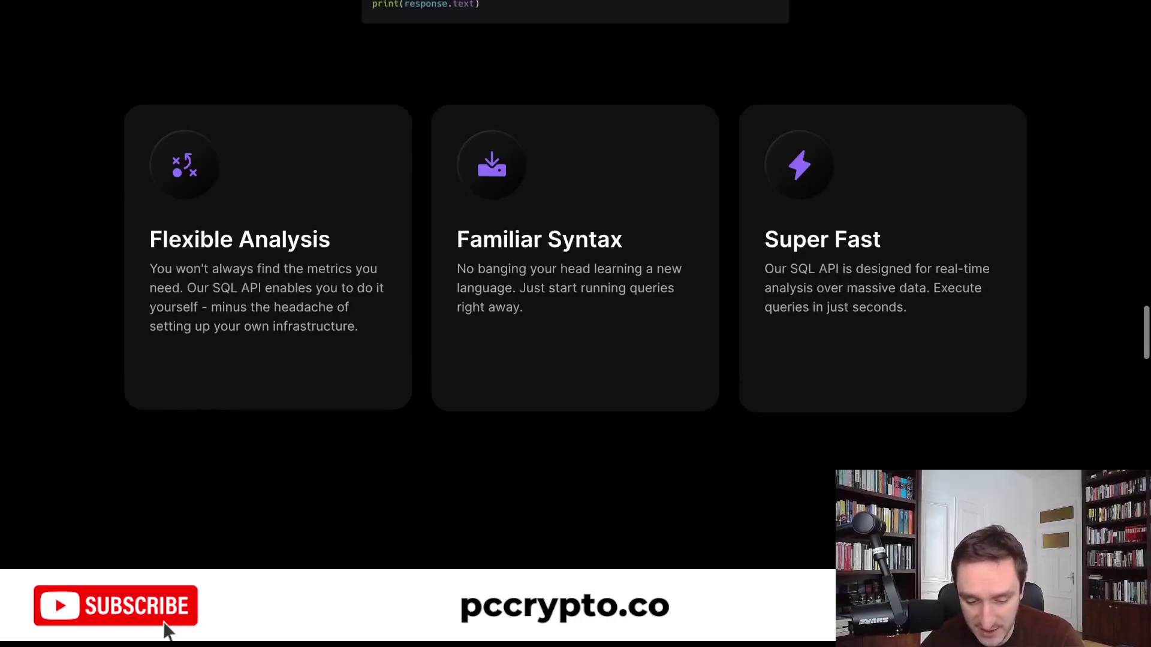
{"action": "scroll", "coordinate": [576, 324], "scroll_direction": "down", "scroll_amount": 4}
{"action": "scroll", "coordinate": [575, 324], "scroll_direction": "down", "scroll_amount": 2}
{"action": "scroll", "coordinate": [576, 324], "scroll_direction": "down", "scroll_amount": 2}
{"action": "scroll", "coordinate": [575, 324], "scroll_direction": "down", "scroll_amount": 3}
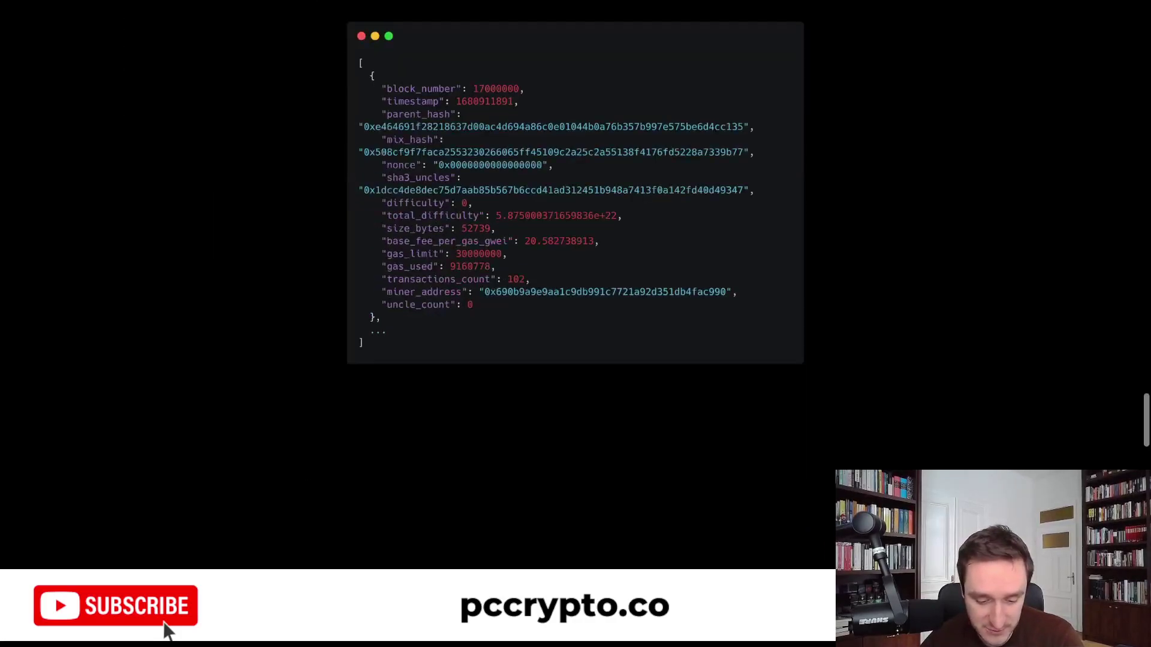
{"action": "scroll", "coordinate": [575, 324], "scroll_direction": "down", "scroll_amount": 2}
{"action": "scroll", "coordinate": [576, 324], "scroll_direction": "down", "scroll_amount": 2}
{"action": "scroll", "coordinate": [575, 324], "scroll_direction": "down", "scroll_amount": 2}
{"action": "scroll", "coordinate": [575, 324], "scroll_direction": "down", "scroll_amount": 3}
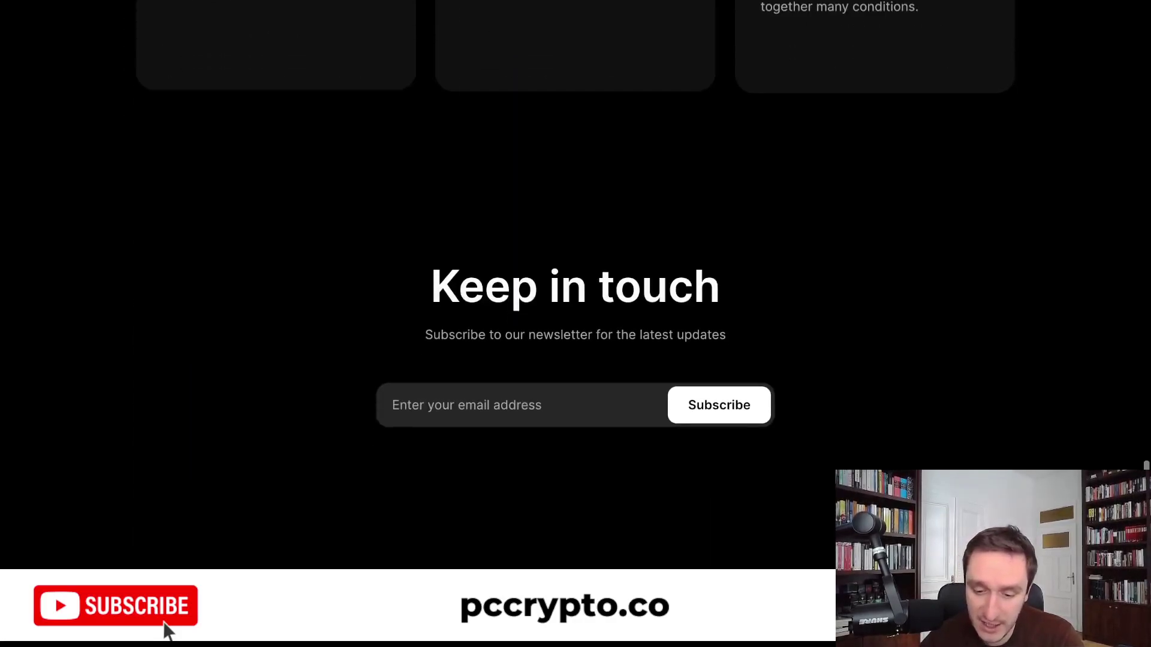
{"action": "scroll", "coordinate": [575, 325], "scroll_direction": "up", "scroll_amount": 10}
{"action": "scroll", "coordinate": [576, 323], "scroll_direction": "up", "scroll_amount": 10}
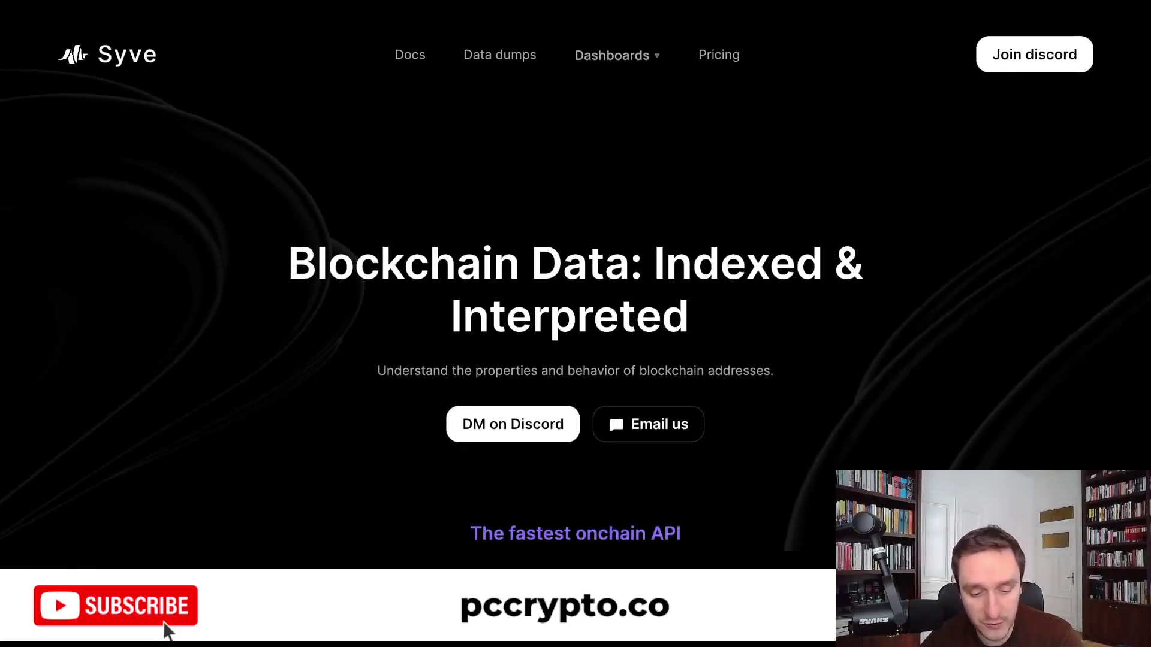
View the Data Dumps page, then the pricing tiers (Free, $50, $100 per month).
{"action": "left_click", "coordinate": [500, 54]}
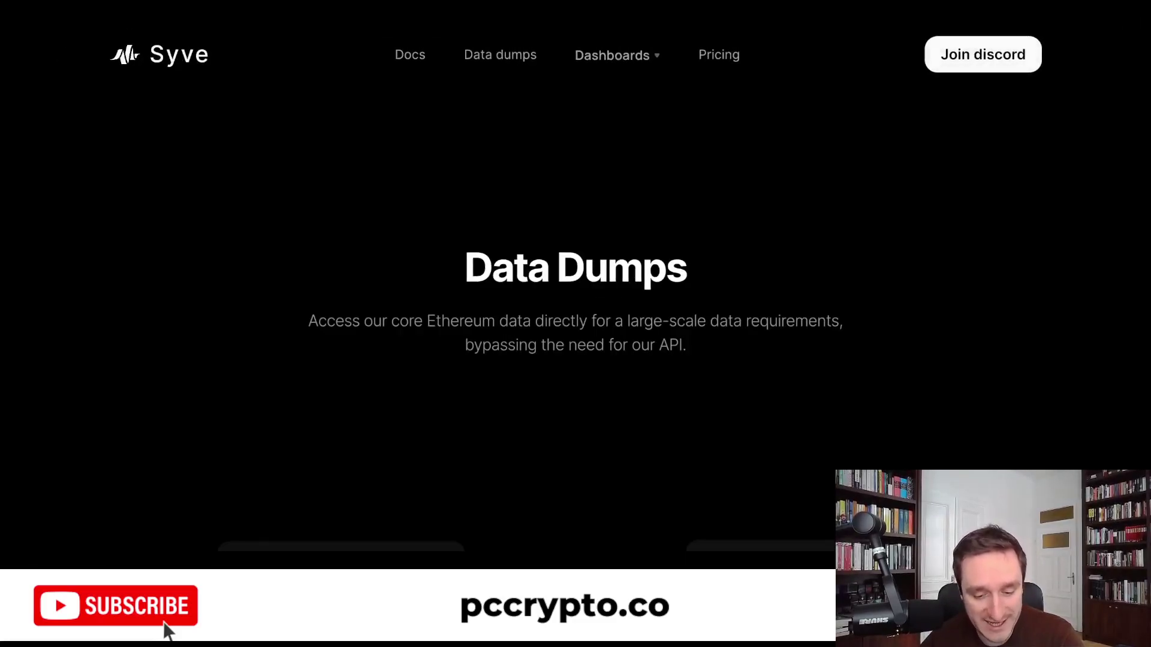
{"action": "scroll", "coordinate": [576, 324], "scroll_direction": "down", "scroll_amount": 1}
{"action": "scroll", "coordinate": [575, 323], "scroll_direction": "down", "scroll_amount": 2}
{"action": "scroll", "coordinate": [575, 324], "scroll_direction": "down", "scroll_amount": 2}
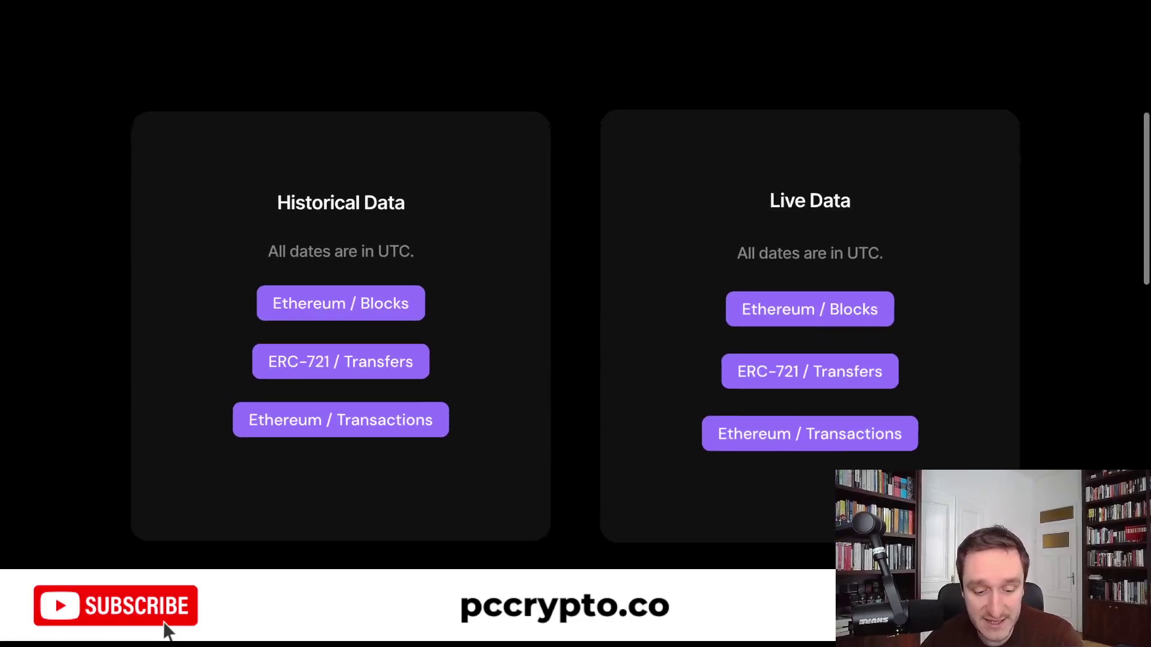
{"action": "scroll", "coordinate": [575, 306], "scroll_direction": "down", "scroll_amount": 1}
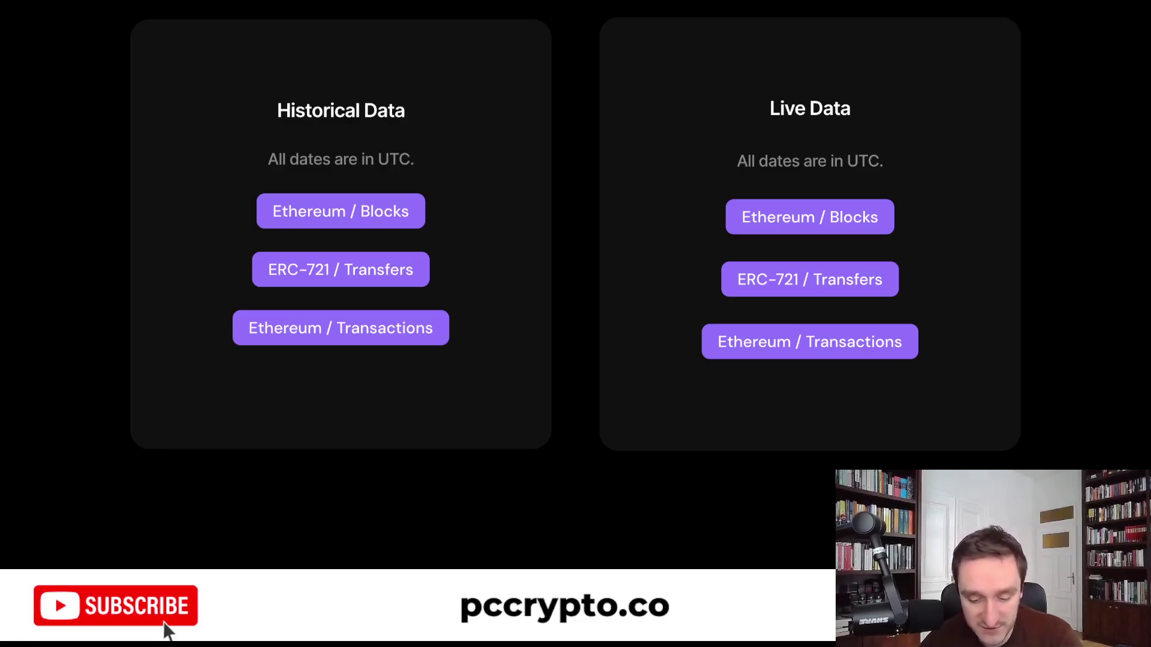
{"action": "scroll", "coordinate": [576, 324], "scroll_direction": "down", "scroll_amount": 5}
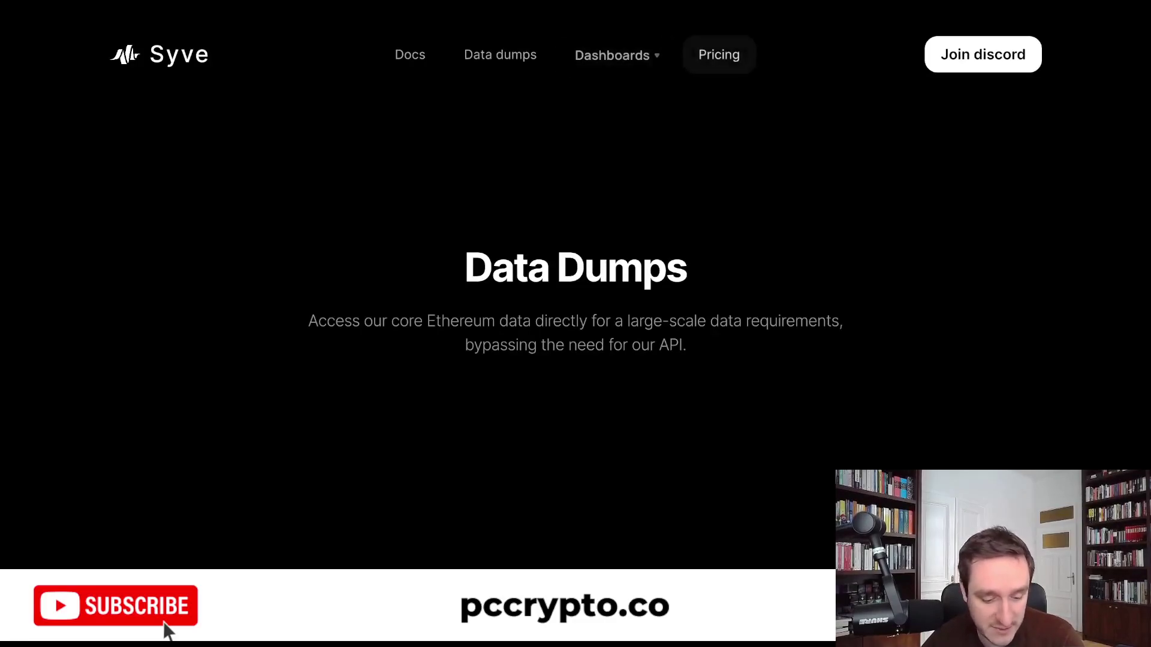
{"action": "left_click", "coordinate": [718, 55]}
{"action": "scroll", "coordinate": [577, 324], "scroll_direction": "down", "scroll_amount": 1}
{"action": "scroll", "coordinate": [575, 324], "scroll_direction": "down", "scroll_amount": 1}
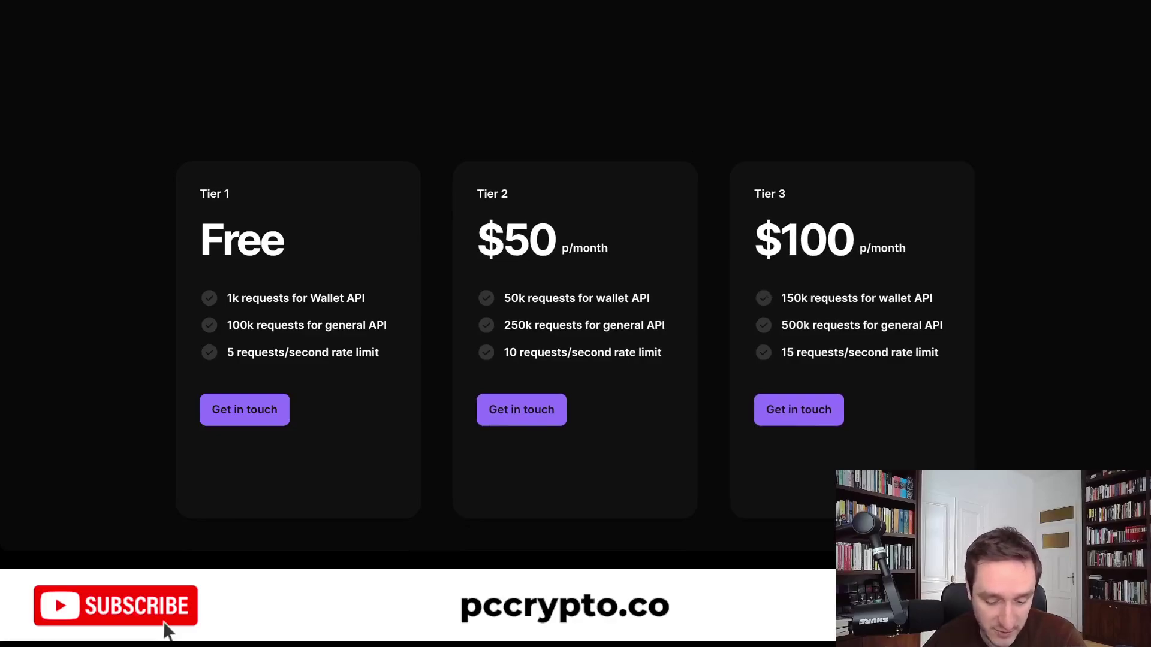
{"action": "scroll", "coordinate": [575, 325], "scroll_direction": "up", "scroll_amount": 1}
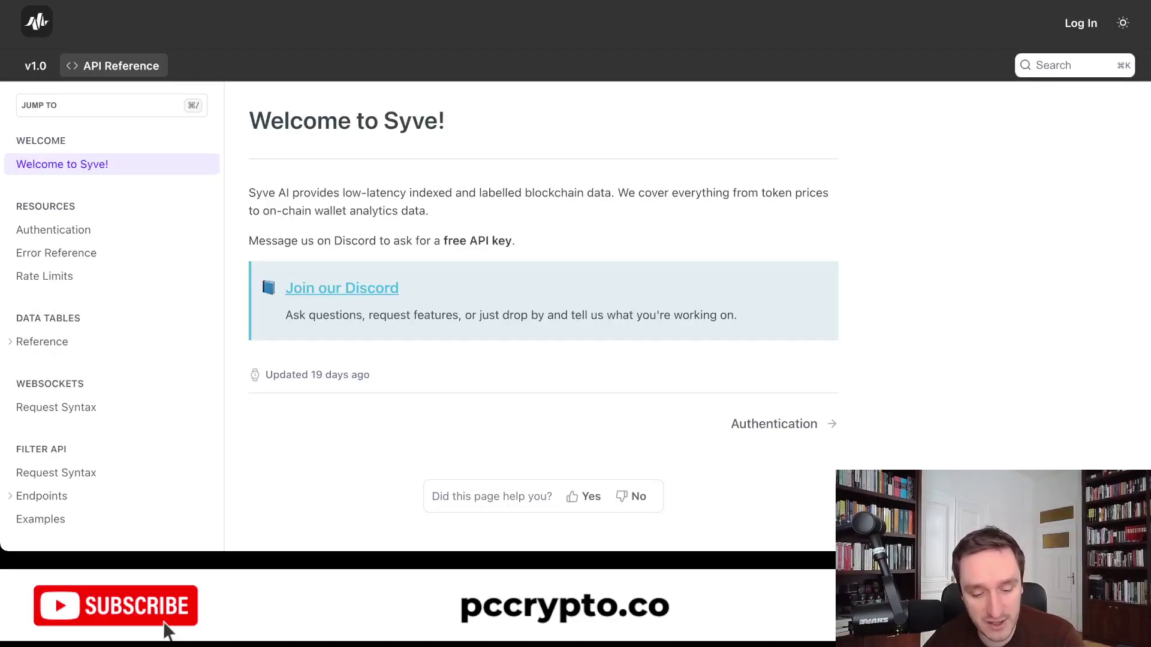
{"action": "scroll", "coordinate": [167, 632], "scroll_direction": "down", "scroll_amount": 2}
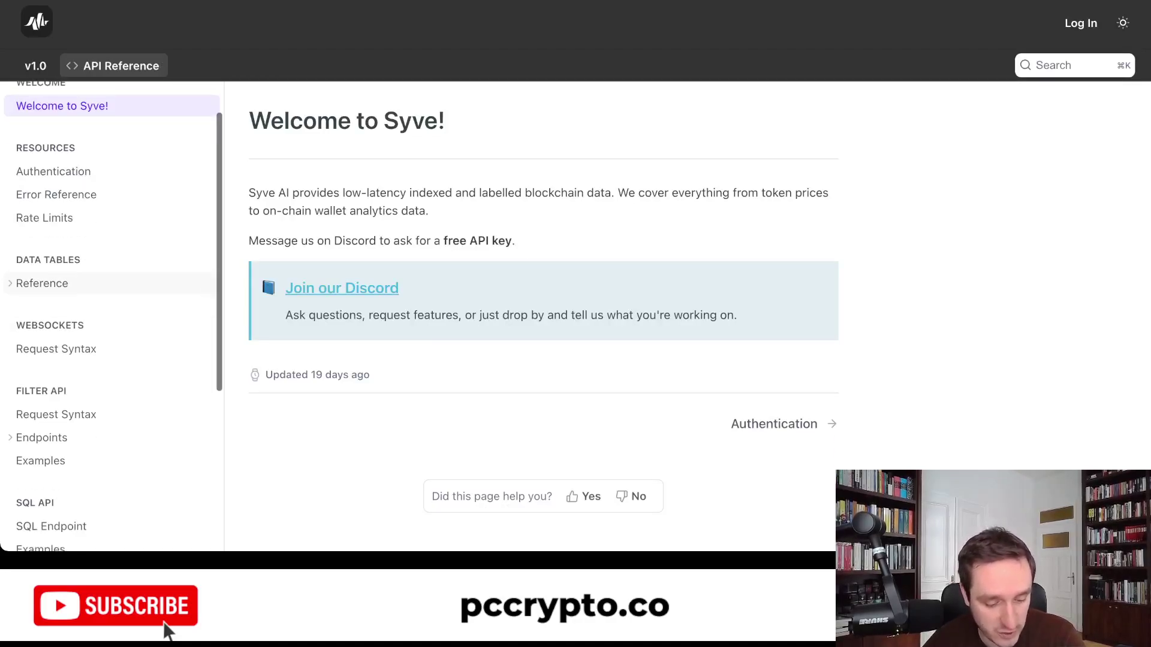
{"action": "scroll", "coordinate": [167, 632], "scroll_direction": "down", "scroll_amount": 1}
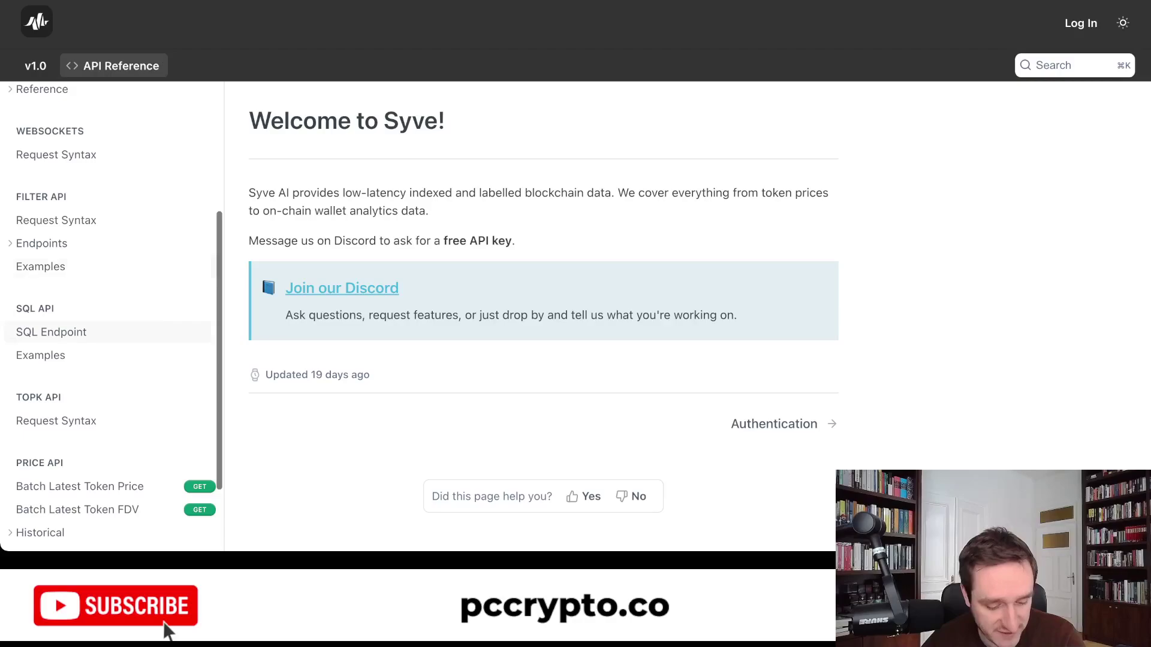
{"action": "scroll", "coordinate": [166, 632], "scroll_direction": "down", "scroll_amount": 2}
Read the Batch Latest Token FDV endpoint docs: parameters, price types and response fields.
{"action": "left_click", "coordinate": [77, 390]}
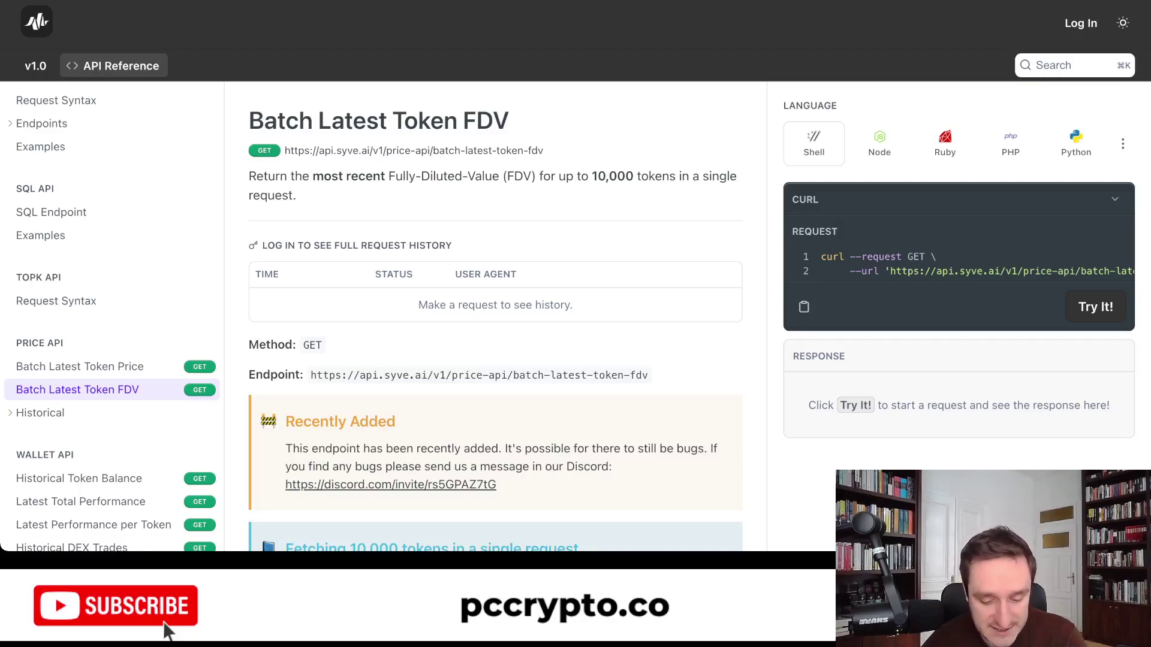
{"action": "scroll", "coordinate": [166, 633], "scroll_direction": "down", "scroll_amount": 1}
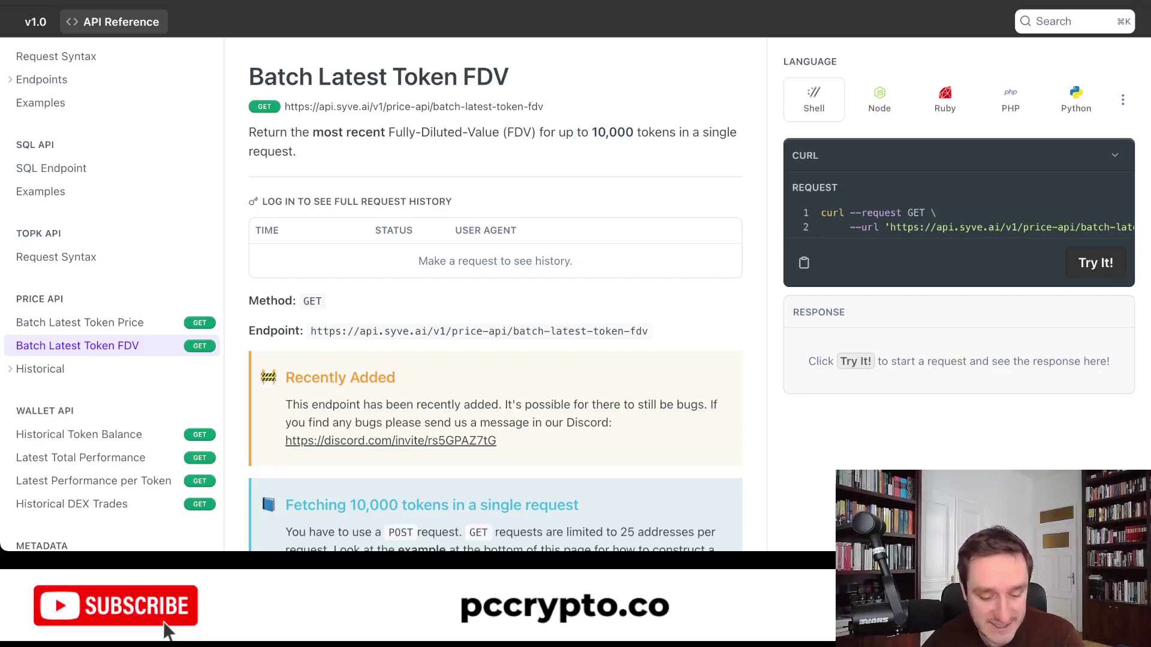
{"action": "scroll", "coordinate": [166, 632], "scroll_direction": "down", "scroll_amount": 3}
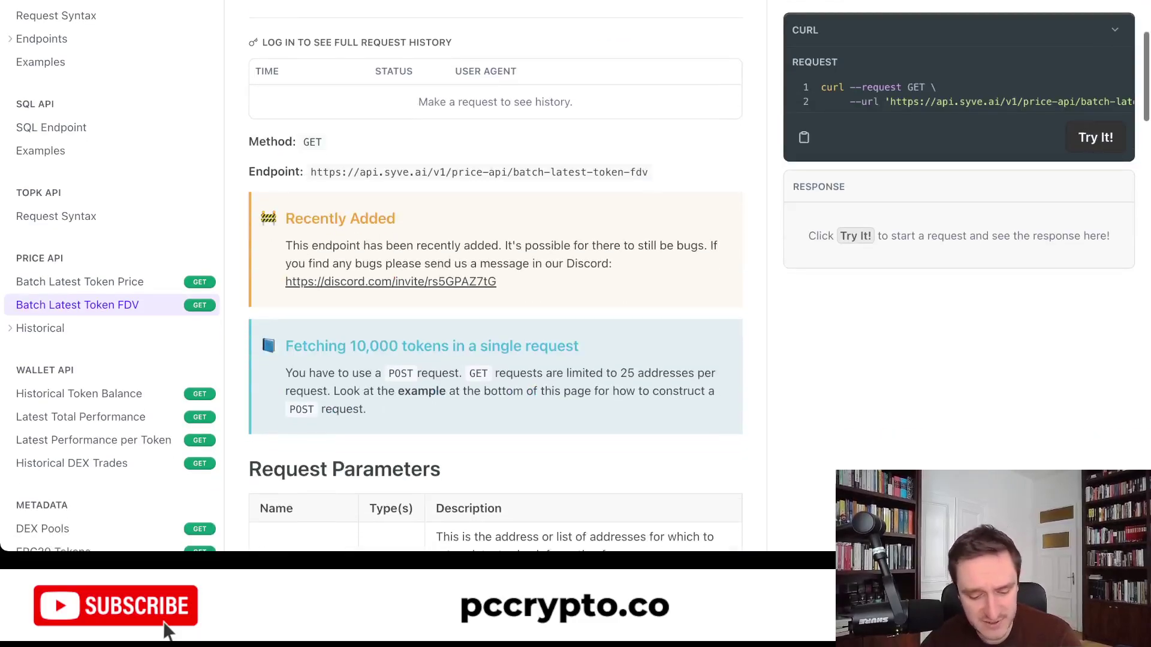
{"action": "scroll", "coordinate": [167, 633], "scroll_direction": "down", "scroll_amount": 3}
{"action": "scroll", "coordinate": [166, 632], "scroll_direction": "down", "scroll_amount": 5}
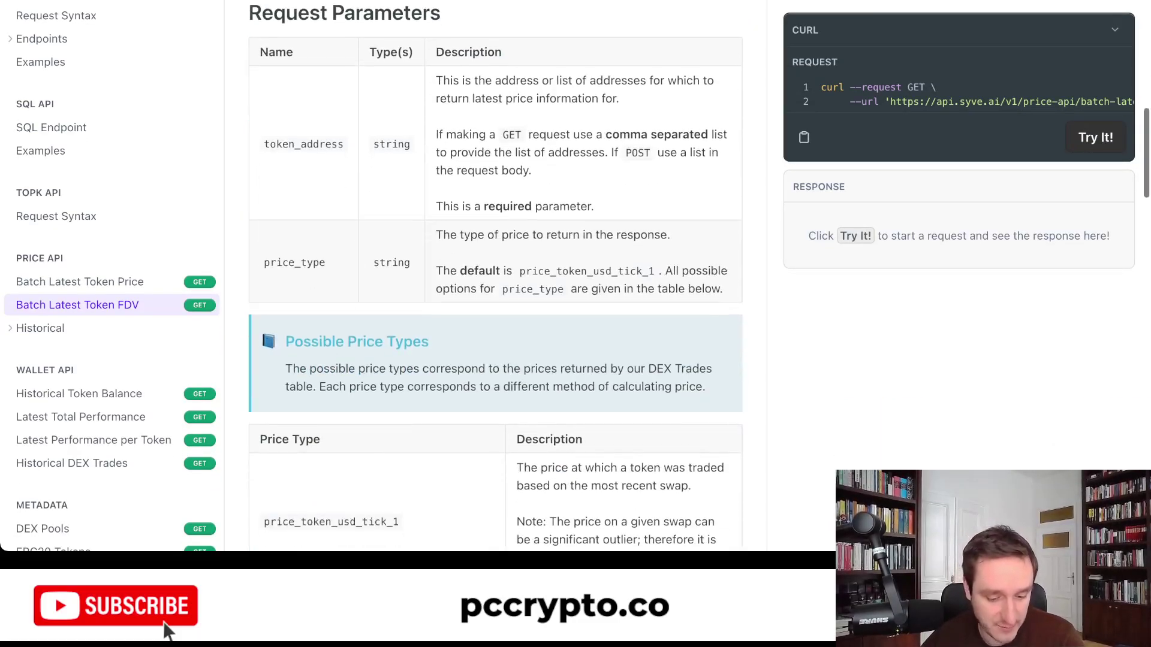
{"action": "scroll", "coordinate": [166, 631], "scroll_direction": "down", "scroll_amount": 2}
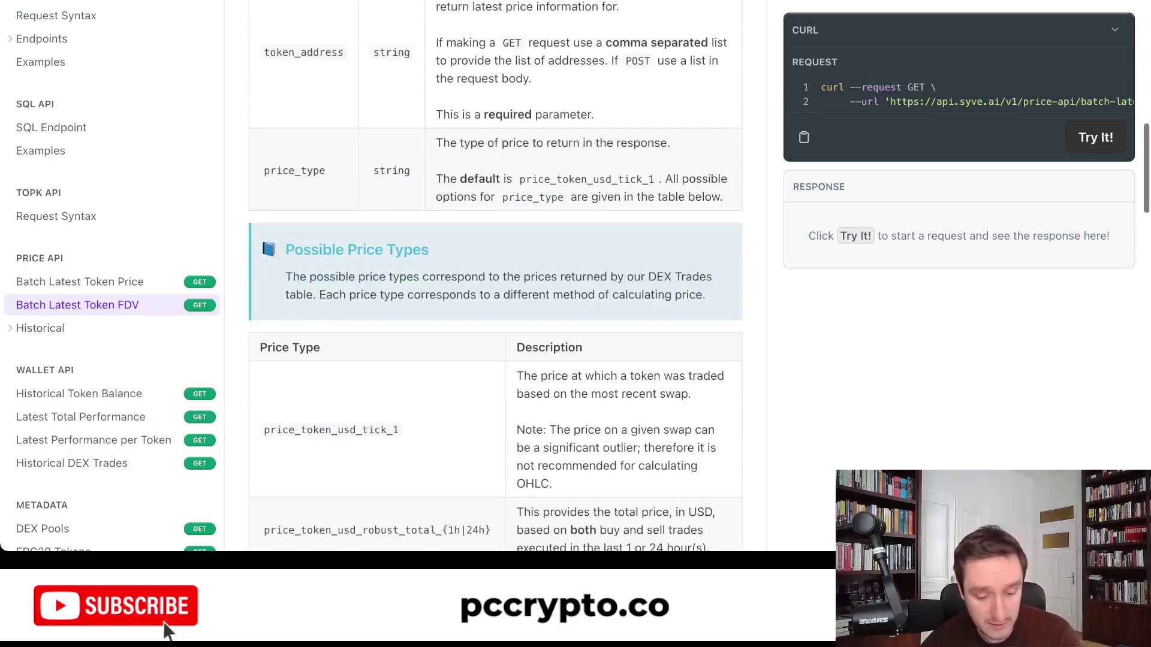
{"action": "scroll", "coordinate": [166, 632], "scroll_direction": "down", "scroll_amount": 2}
{"action": "scroll", "coordinate": [166, 633], "scroll_direction": "down", "scroll_amount": 2}
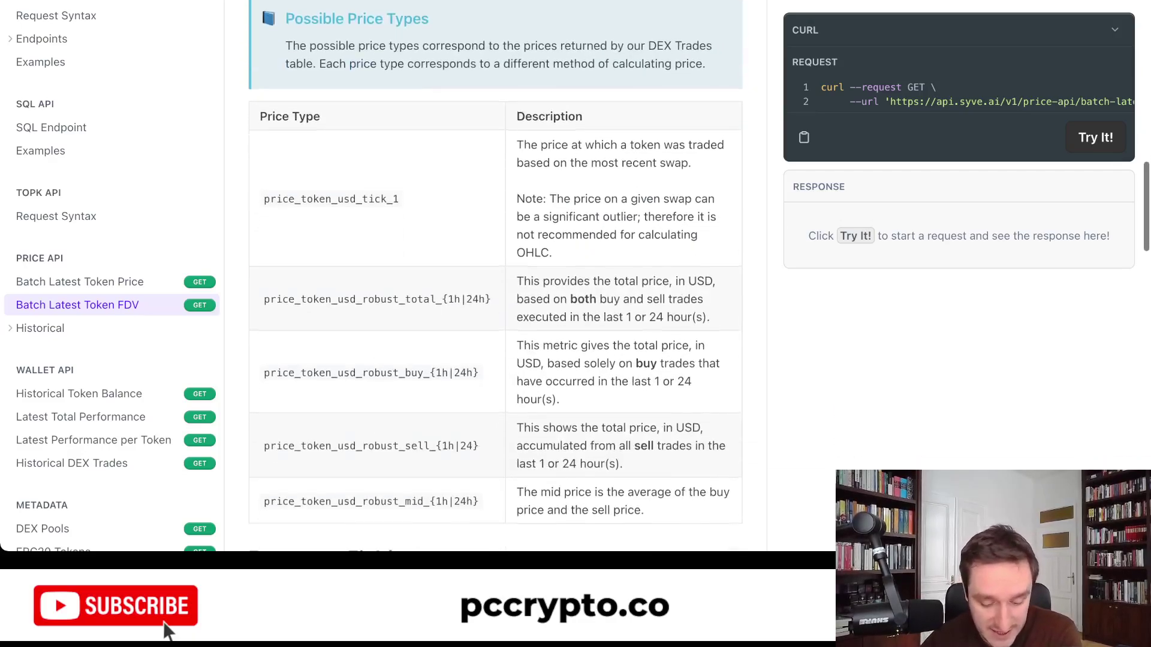
{"action": "scroll", "coordinate": [167, 632], "scroll_direction": "down", "scroll_amount": 1}
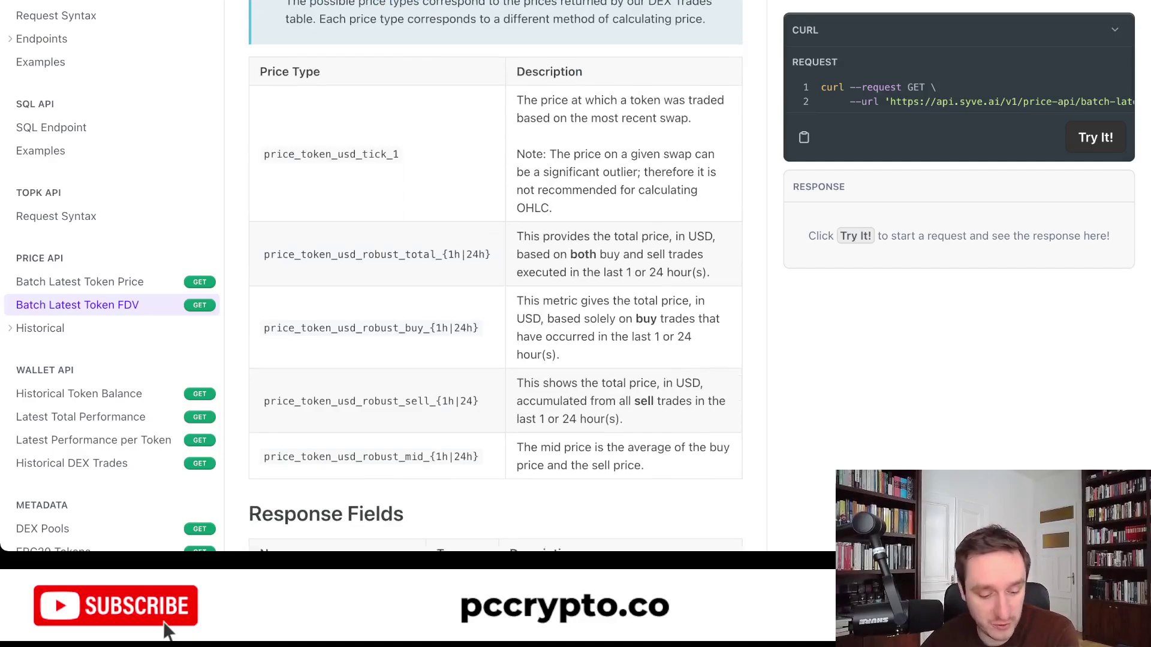
{"action": "scroll", "coordinate": [166, 632], "scroll_direction": "down", "scroll_amount": 2}
{"action": "scroll", "coordinate": [166, 632], "scroll_direction": "down", "scroll_amount": 1}
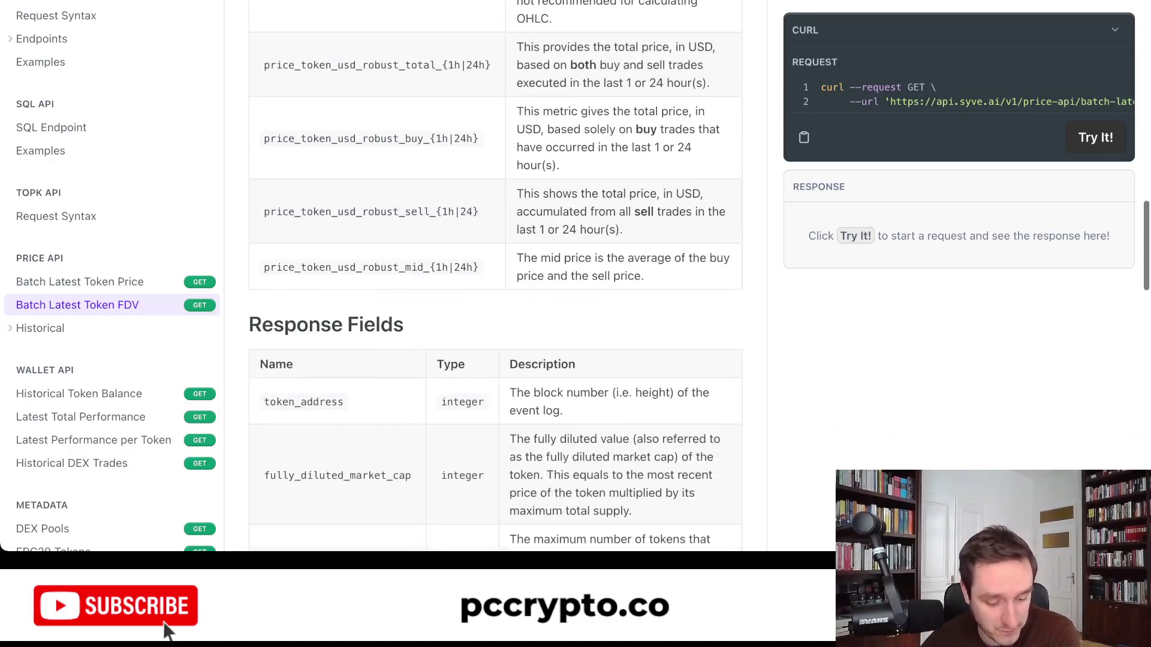
{"action": "scroll", "coordinate": [167, 633], "scroll_direction": "down", "scroll_amount": 1}
Read the DEX Pools docs, then open the ERC20 Tokens page under Metadata.
{"action": "left_click", "coordinate": [43, 364]}
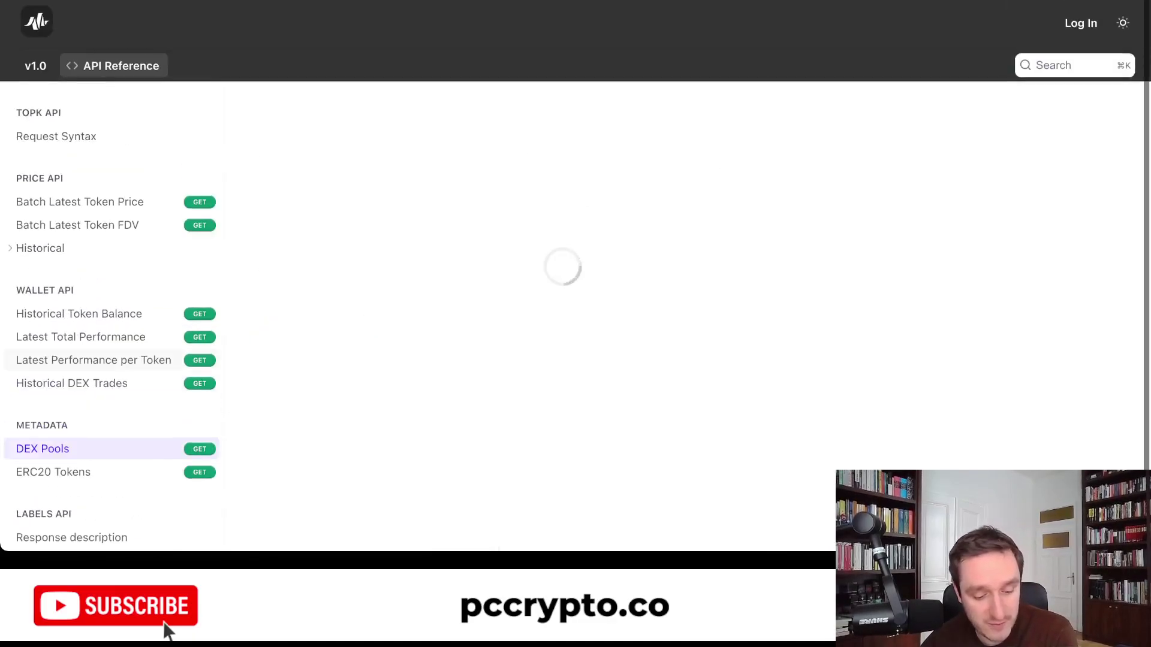
{"action": "scroll", "coordinate": [167, 632], "scroll_direction": "down", "scroll_amount": 1}
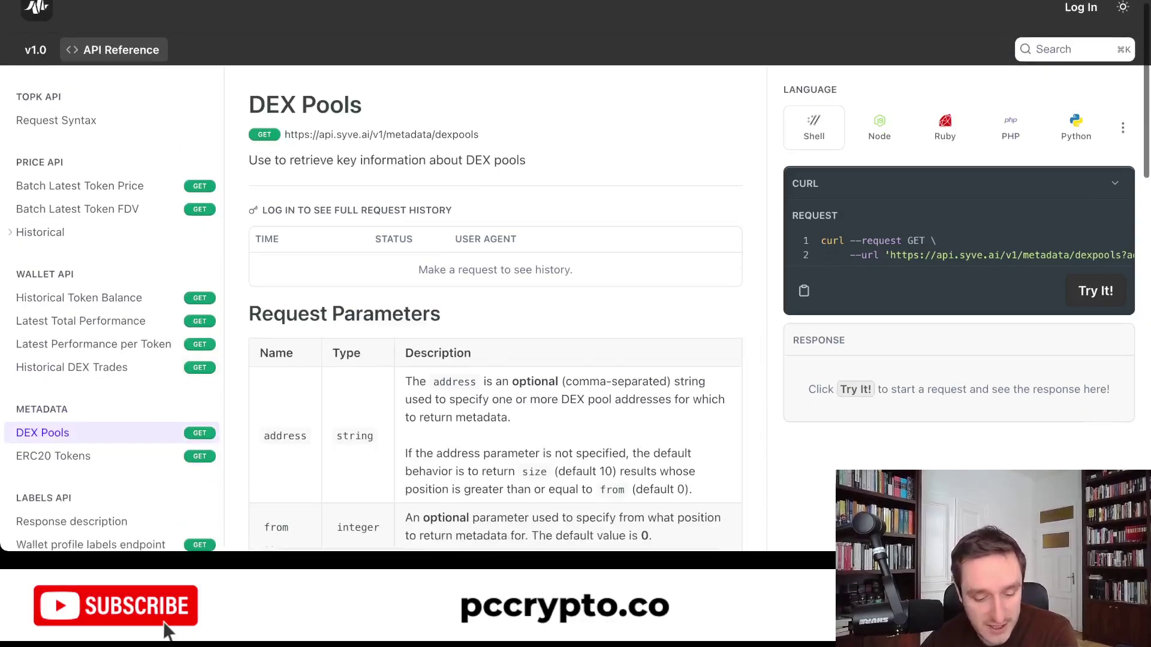
{"action": "scroll", "coordinate": [166, 632], "scroll_direction": "down", "scroll_amount": 2}
{"action": "scroll", "coordinate": [167, 633], "scroll_direction": "down", "scroll_amount": 1}
{"action": "scroll", "coordinate": [166, 632], "scroll_direction": "down", "scroll_amount": 2}
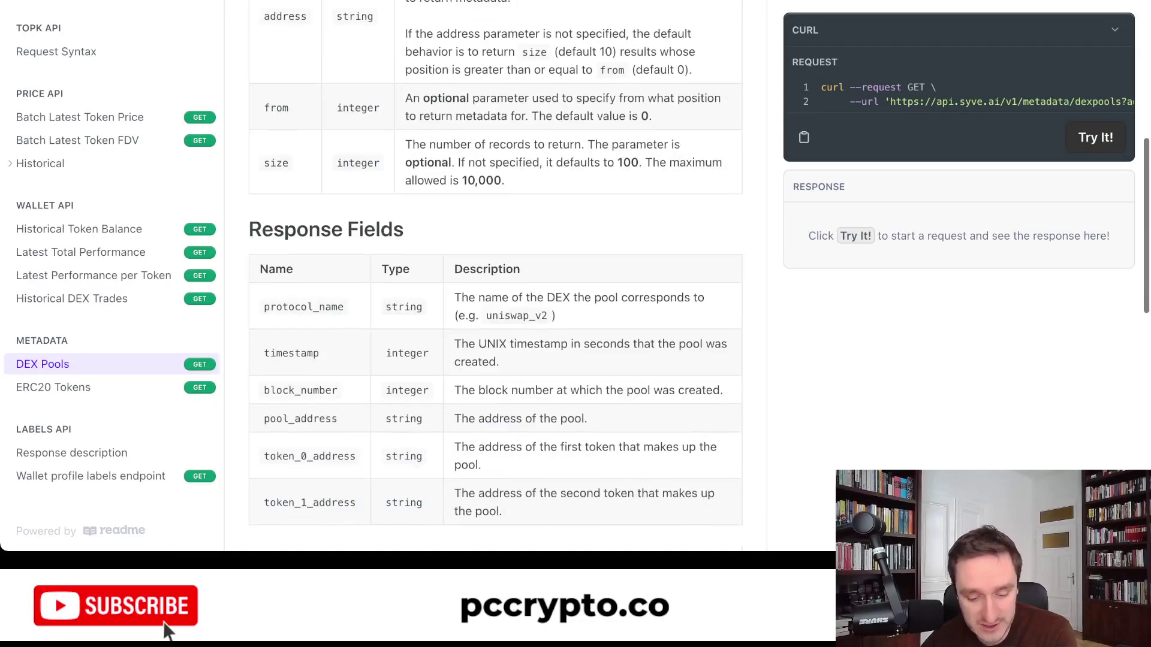
{"action": "scroll", "coordinate": [166, 632], "scroll_direction": "down", "scroll_amount": 1}
{"action": "scroll", "coordinate": [166, 633], "scroll_direction": "down", "scroll_amount": 1}
{"action": "scroll", "coordinate": [166, 632], "scroll_direction": "down", "scroll_amount": 1}
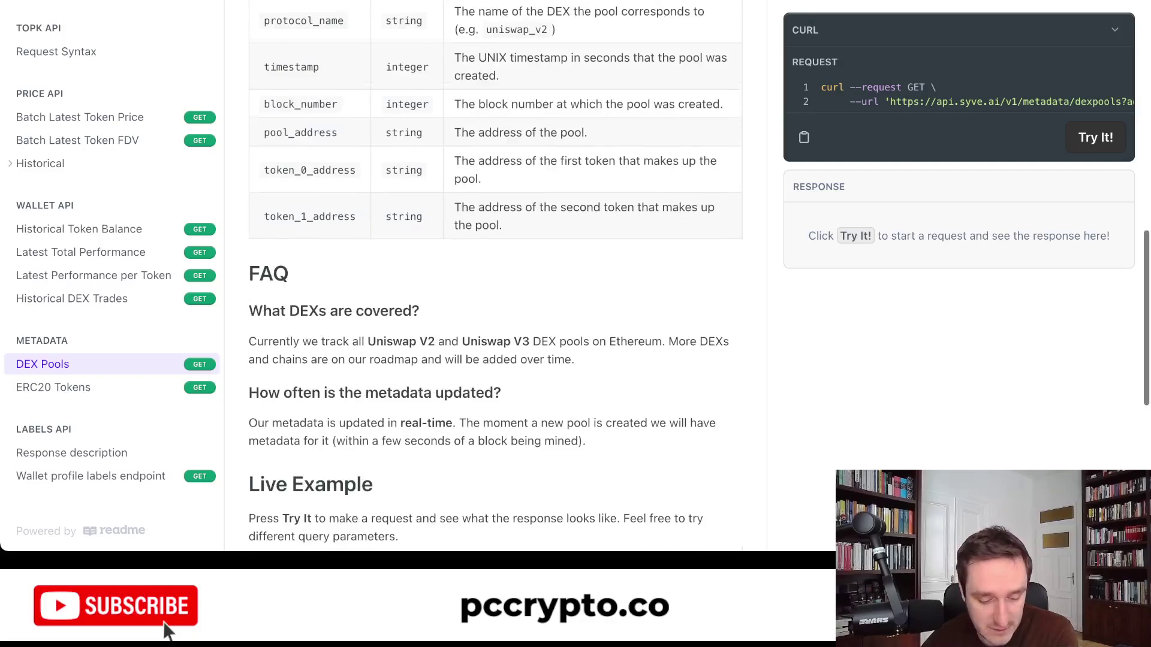
{"action": "scroll", "coordinate": [166, 632], "scroll_direction": "down", "scroll_amount": 2}
{"action": "scroll", "coordinate": [166, 632], "scroll_direction": "down", "scroll_amount": 2}
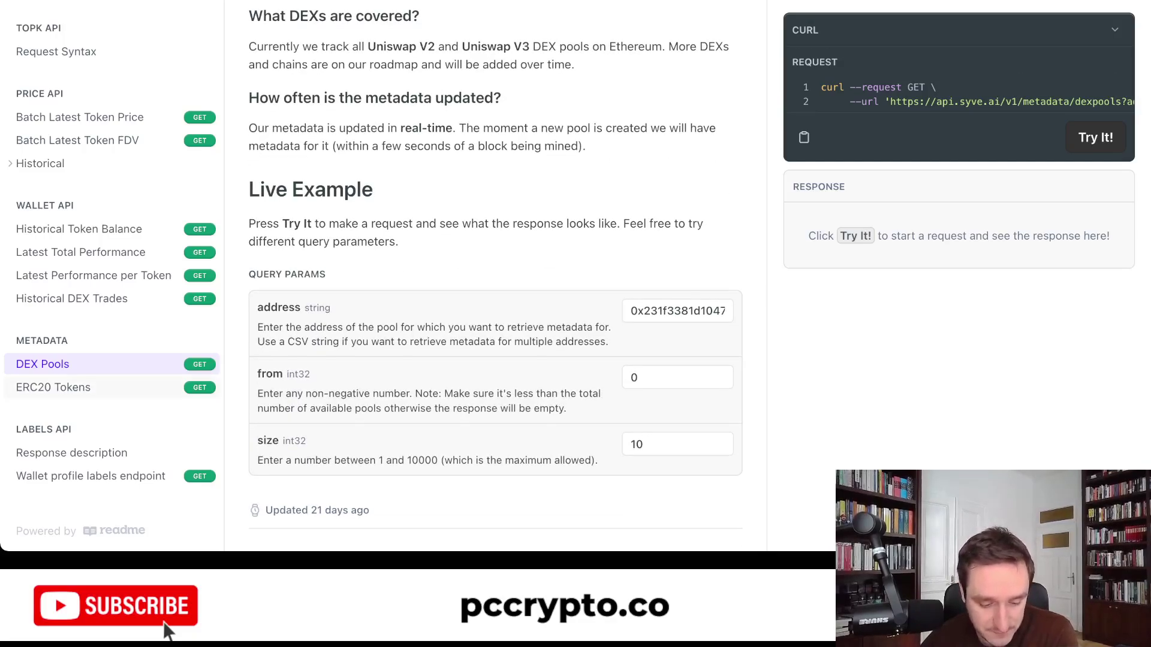
{"action": "left_click", "coordinate": [53, 388]}
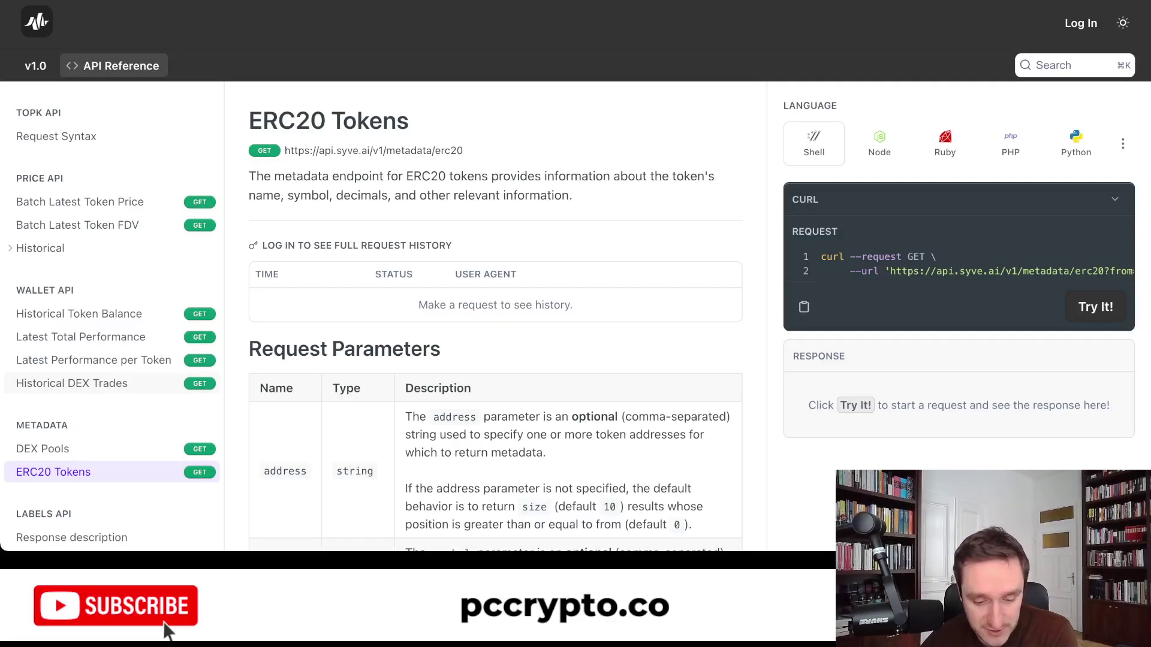
{"action": "scroll", "coordinate": [167, 632], "scroll_direction": "down", "scroll_amount": 1}
{"action": "scroll", "coordinate": [166, 632], "scroll_direction": "down", "scroll_amount": 1}
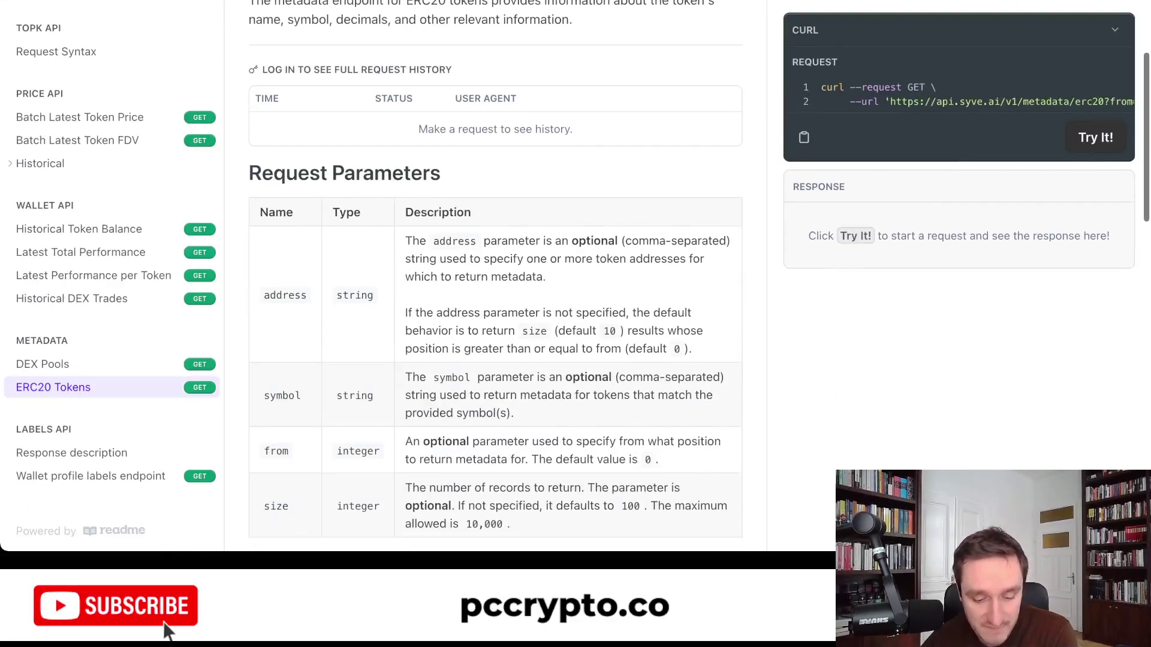
{"action": "scroll", "coordinate": [166, 633], "scroll_direction": "down", "scroll_amount": 1}
{"action": "scroll", "coordinate": [167, 632], "scroll_direction": "up", "scroll_amount": 3}
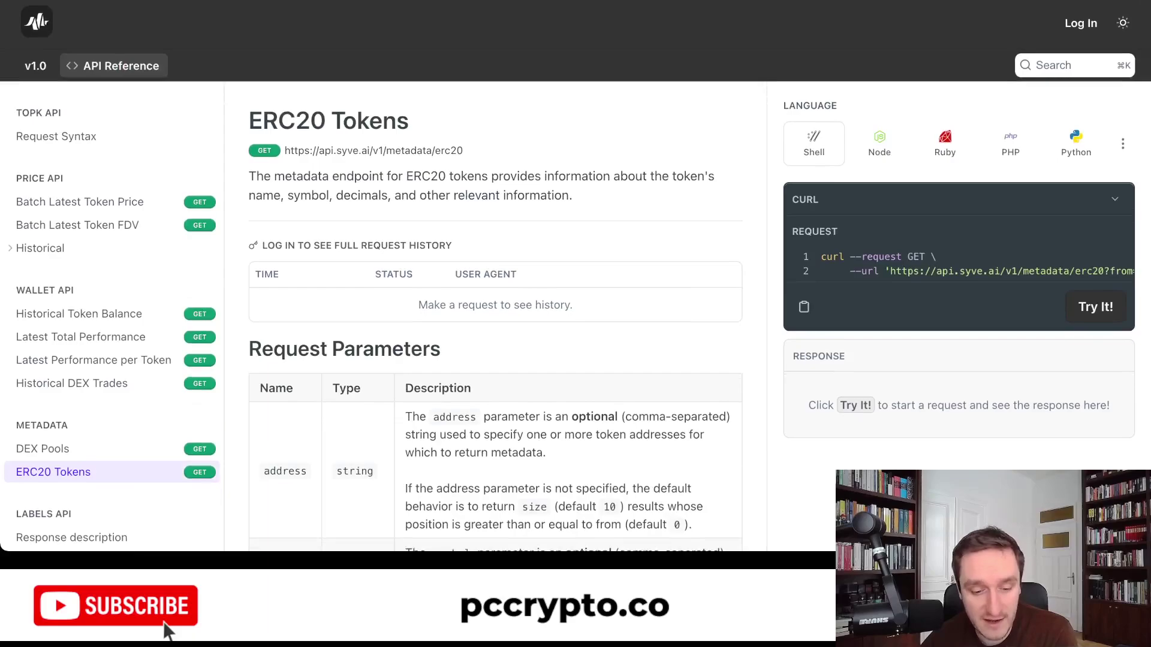